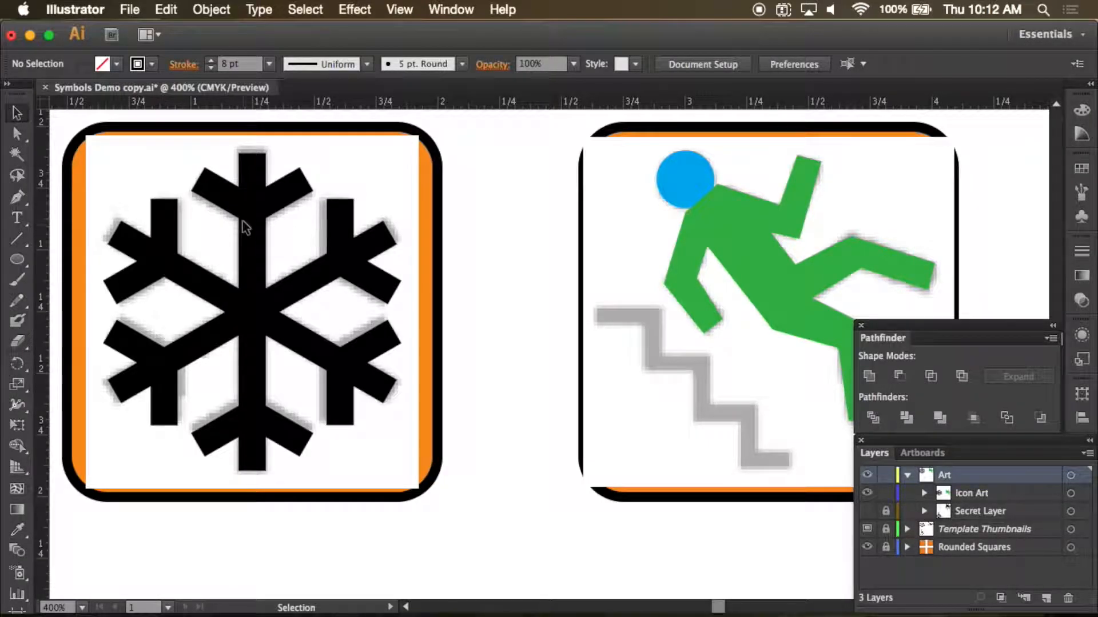
- Select the whole snowflake group and convert its strokes to filled shapes with Outline Stroke
left_click_drag(111, 152, 393, 471)
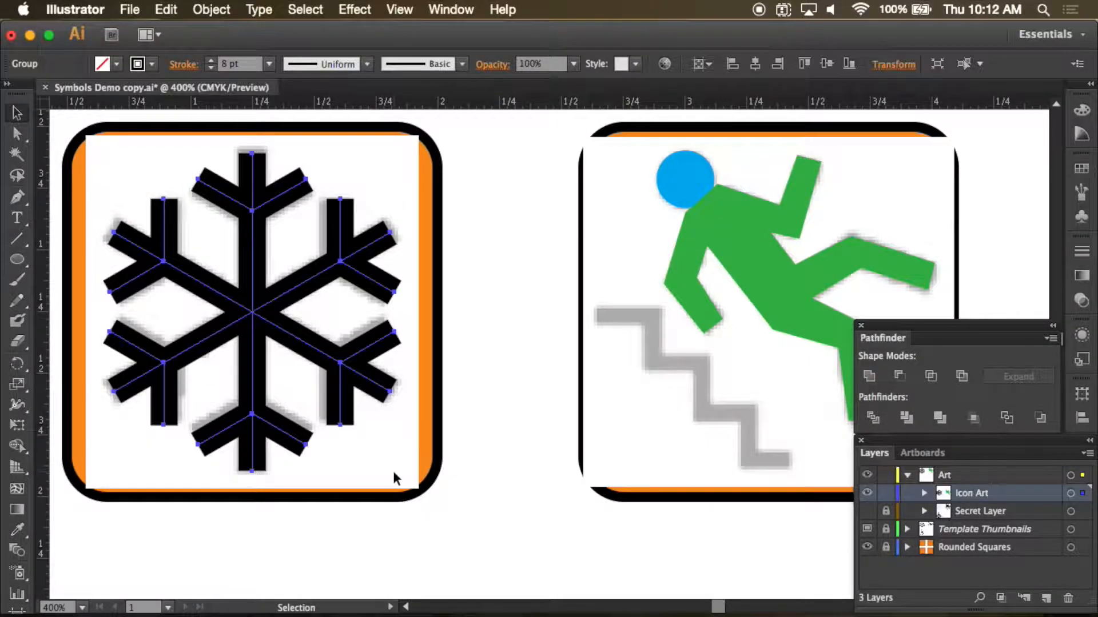
left_click(211, 11)
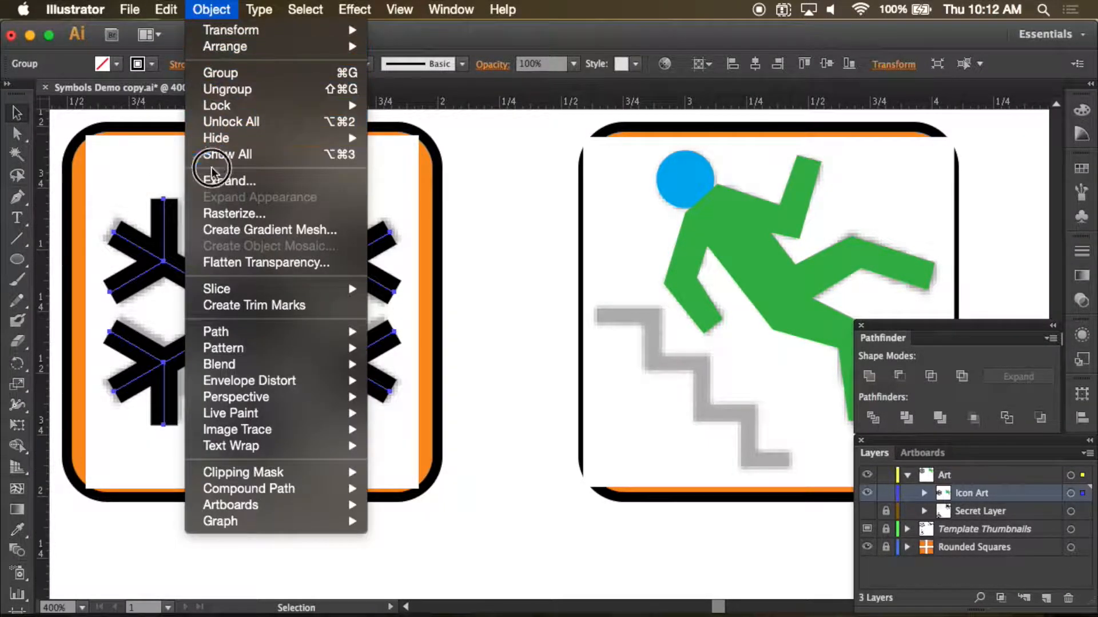
mouse_move(244, 335)
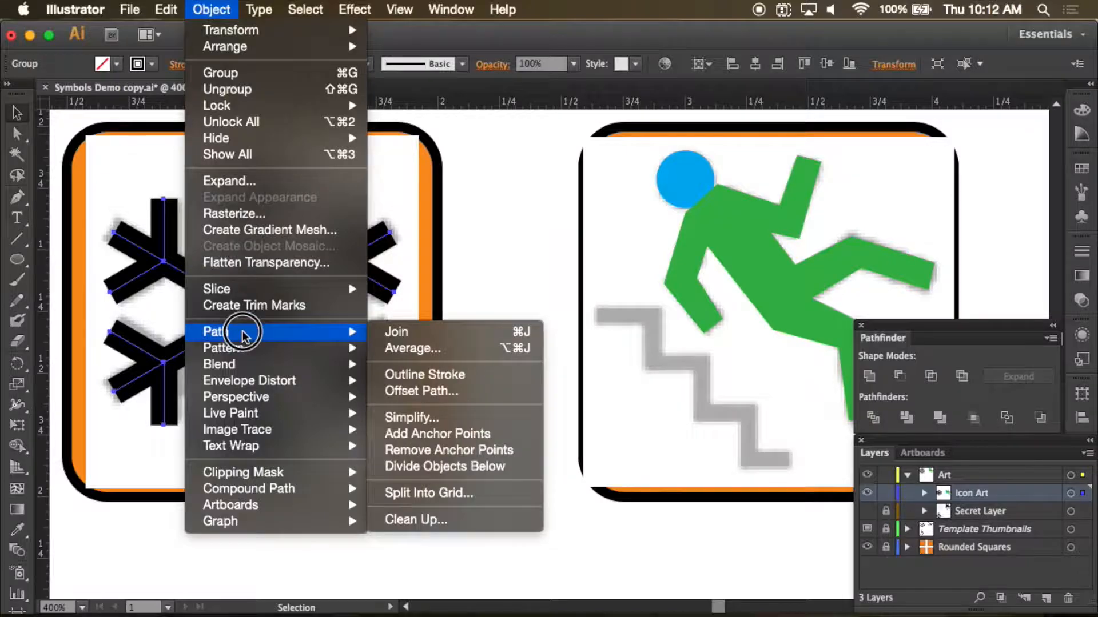
left_click(440, 377)
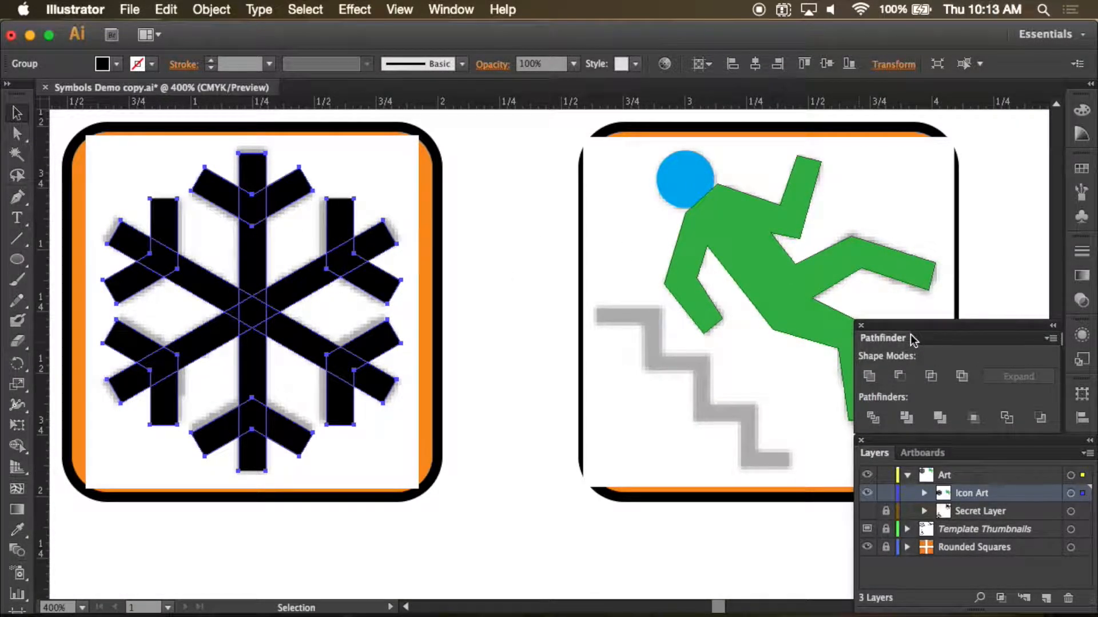
- Merge the outlined snowflake pieces into a single shape with the Pathfinder Unite operation
left_click(861, 325)
left_click(407, 12)
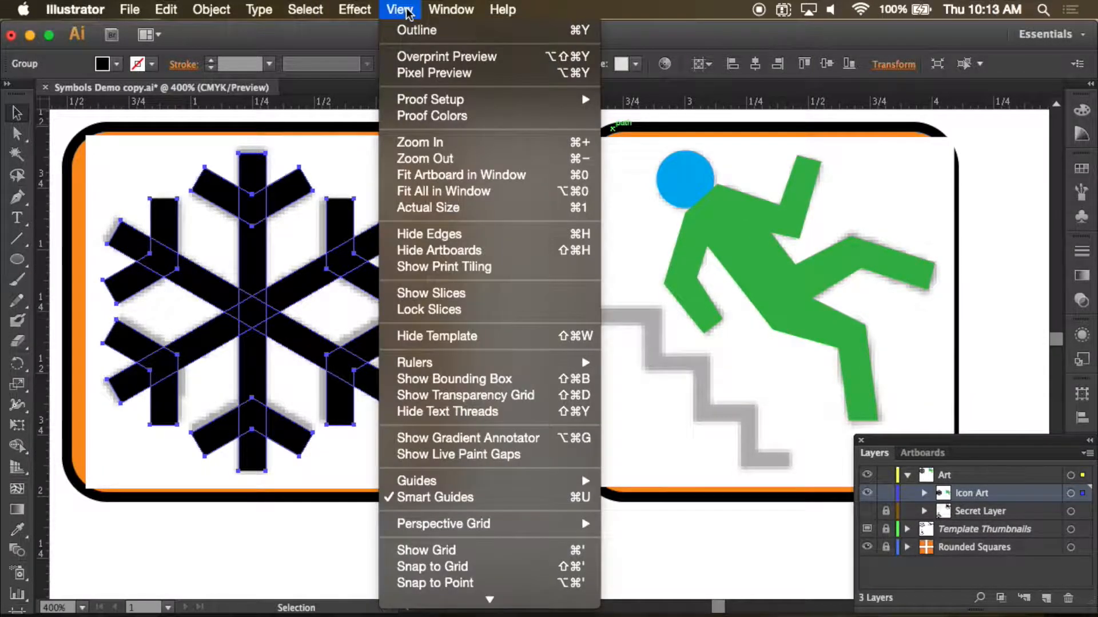
mouse_move(452, 10)
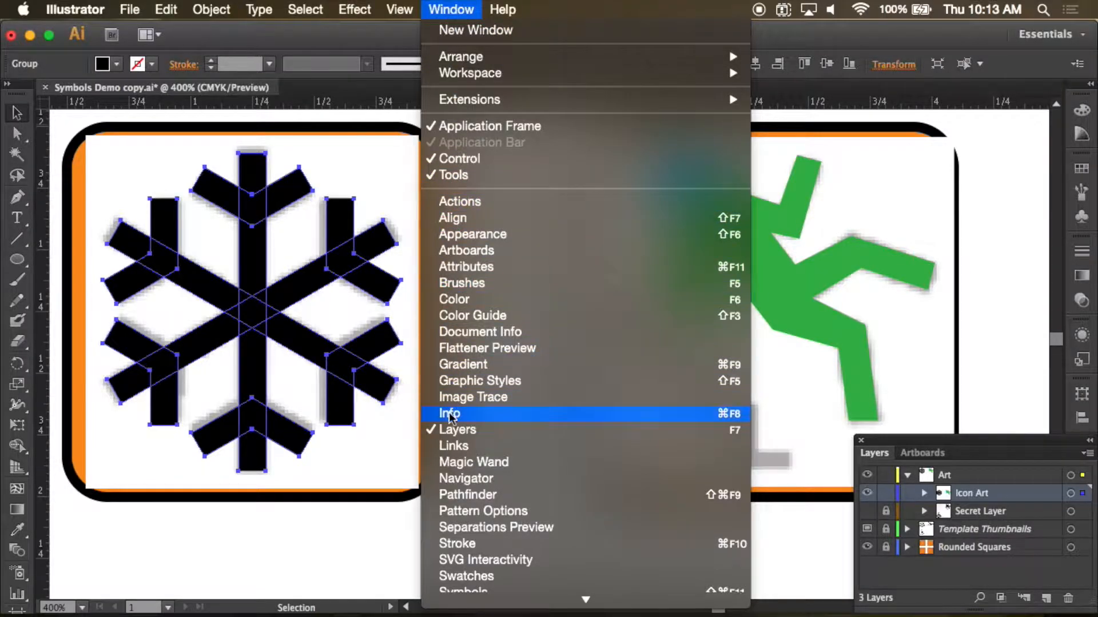
left_click(461, 495)
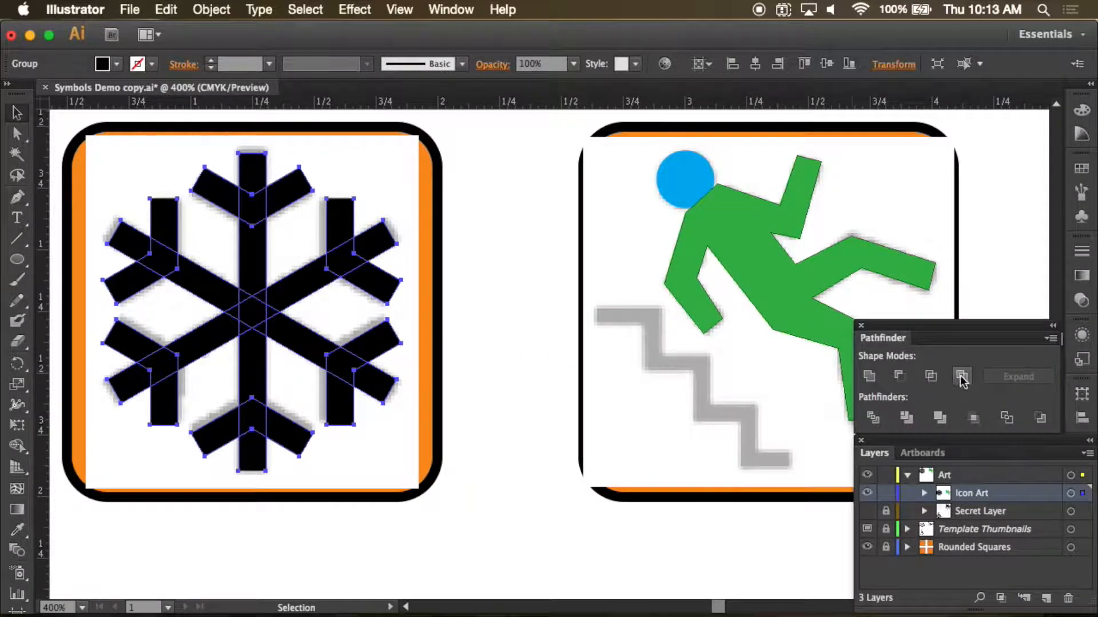
left_click(869, 376)
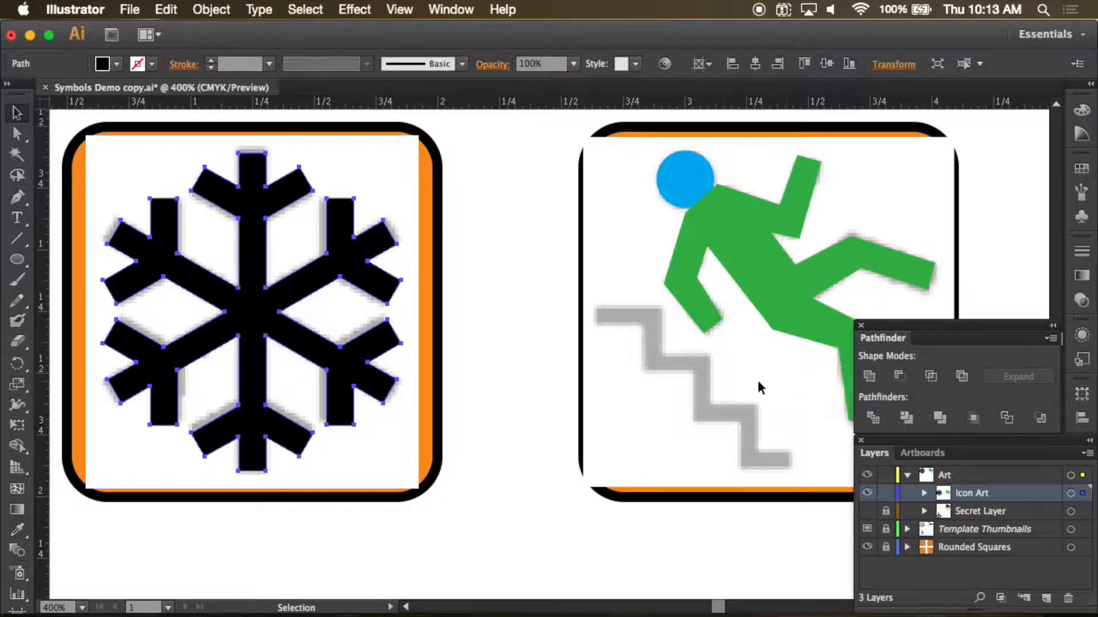
- Hide the Icon Art layer to examine the template under the falling figure, and show the layer again
key("space")
left_click_drag(710, 362, 492, 379)
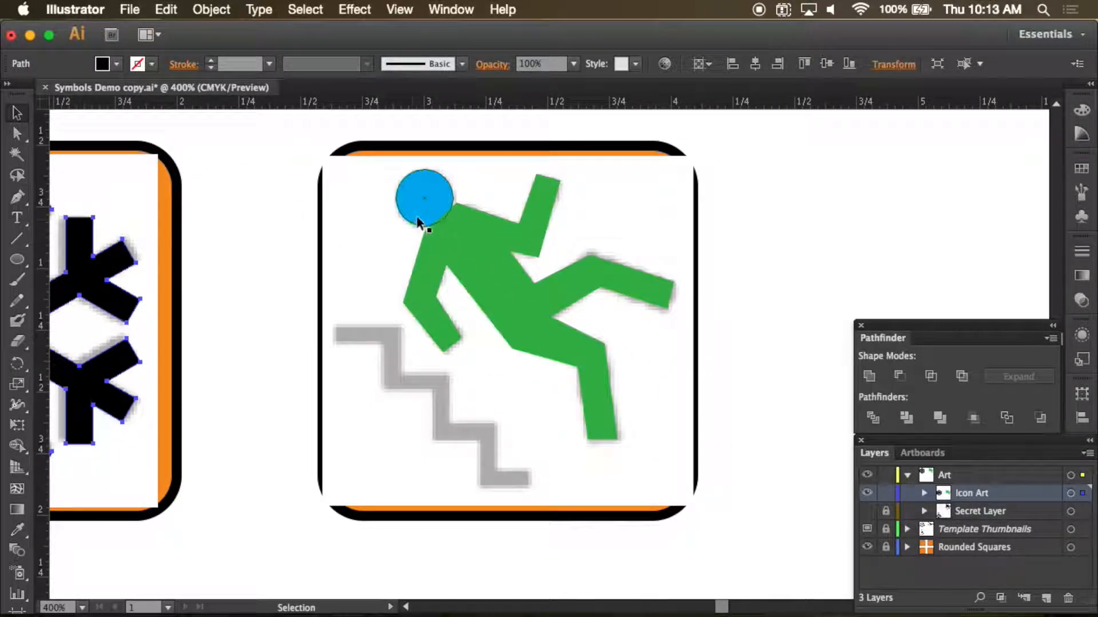
left_click(866, 493)
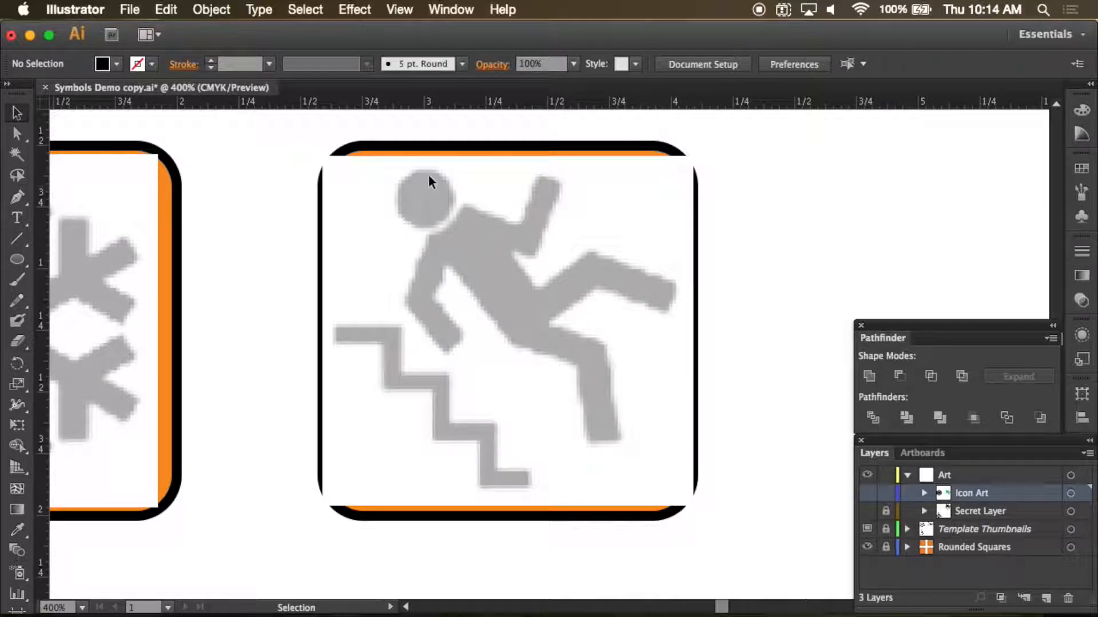
left_click(866, 494)
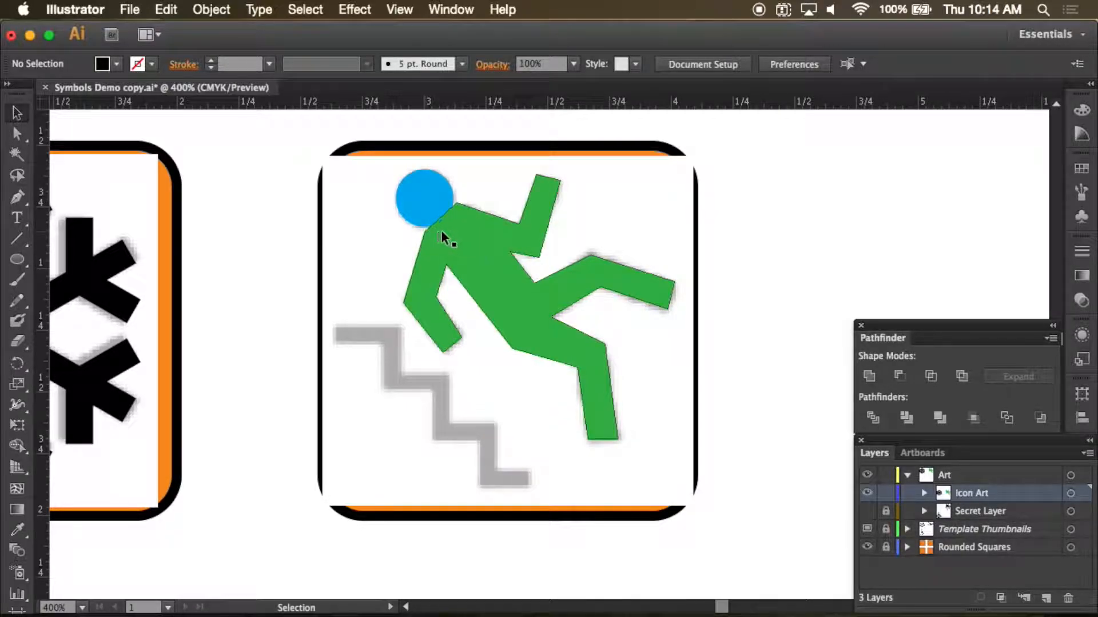
- Start an Offset Path on the falling figure's blue head circle with an offset of 5 pt and the preview on
key("super+equal")
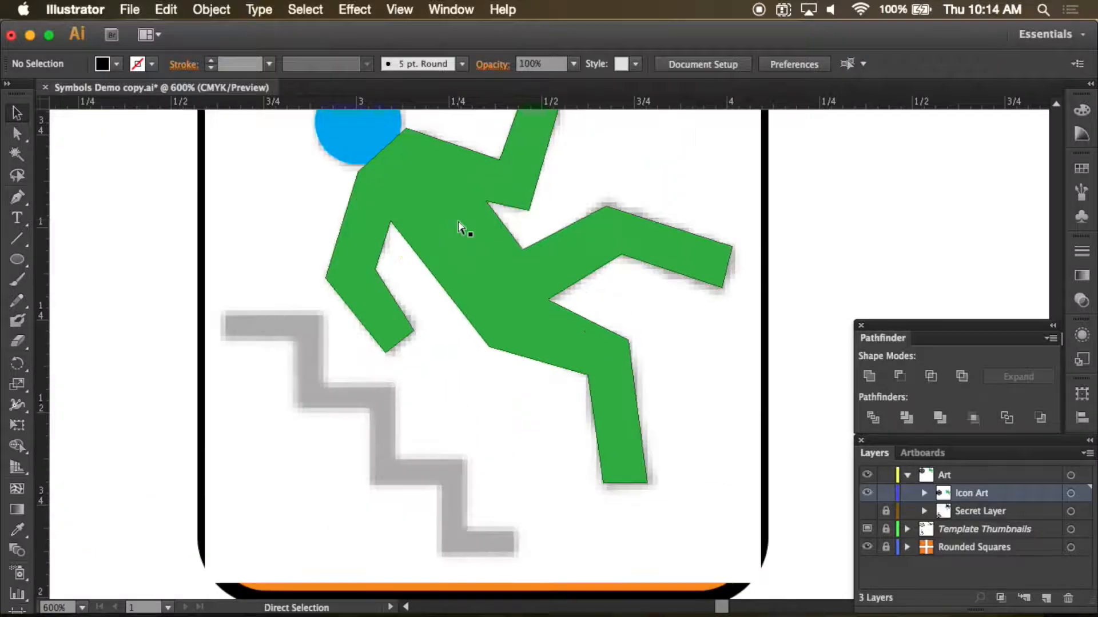
key("space")
left_click_drag(451, 215, 444, 335)
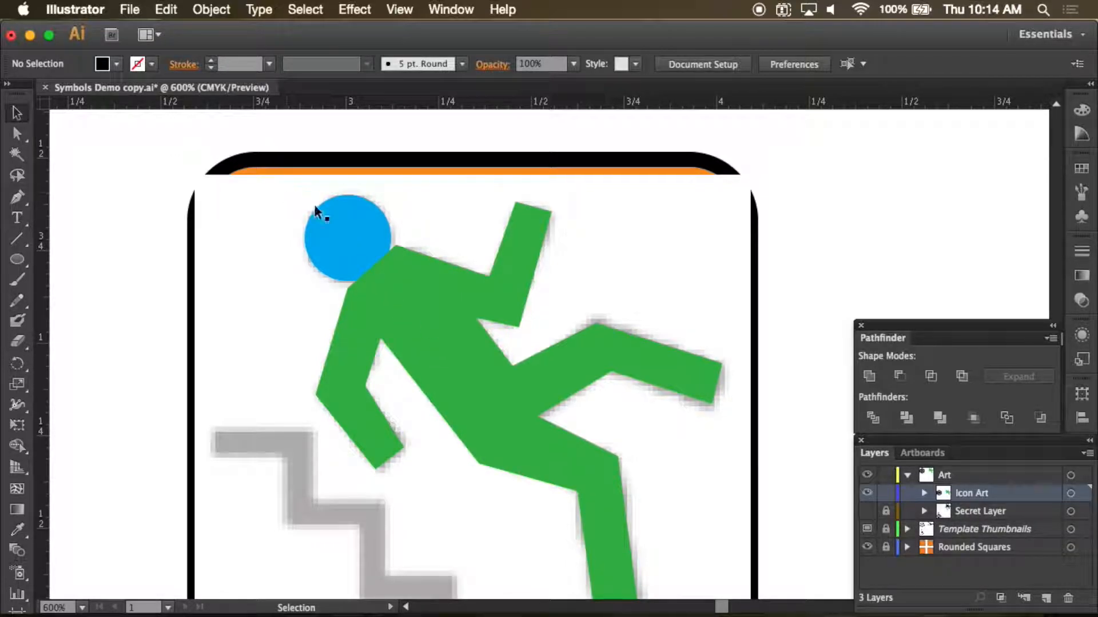
left_click(339, 220)
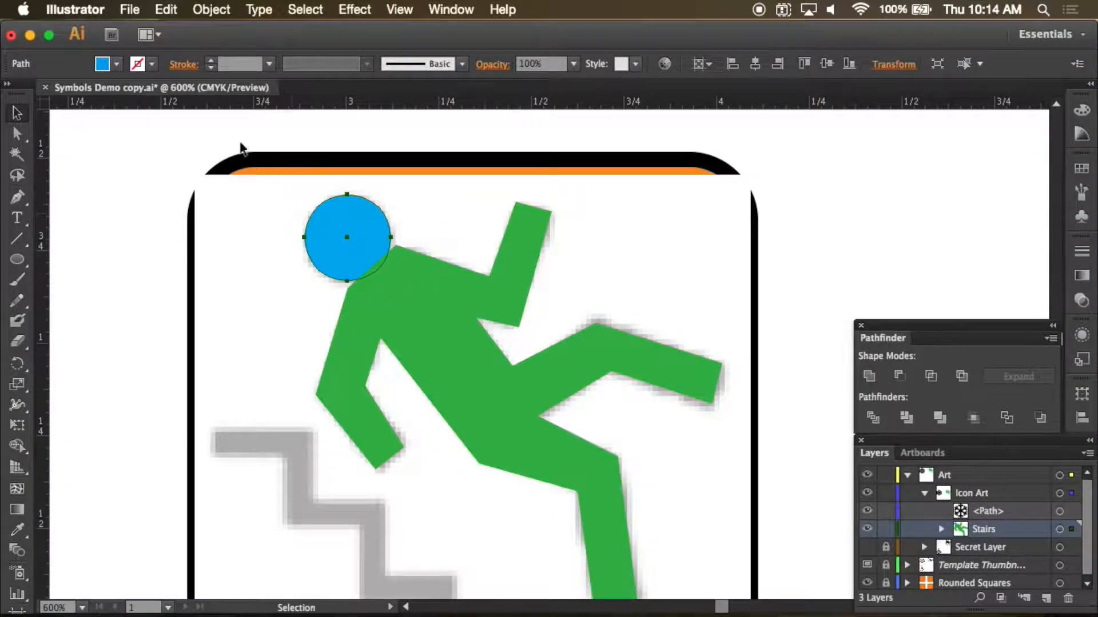
left_click(201, 8)
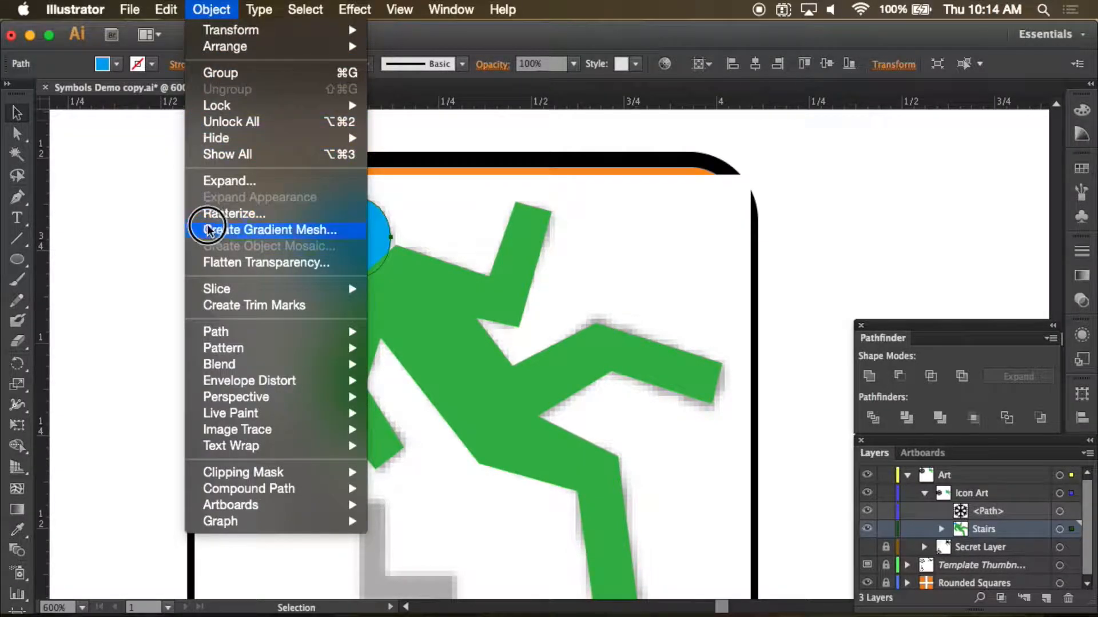
mouse_move(210, 332)
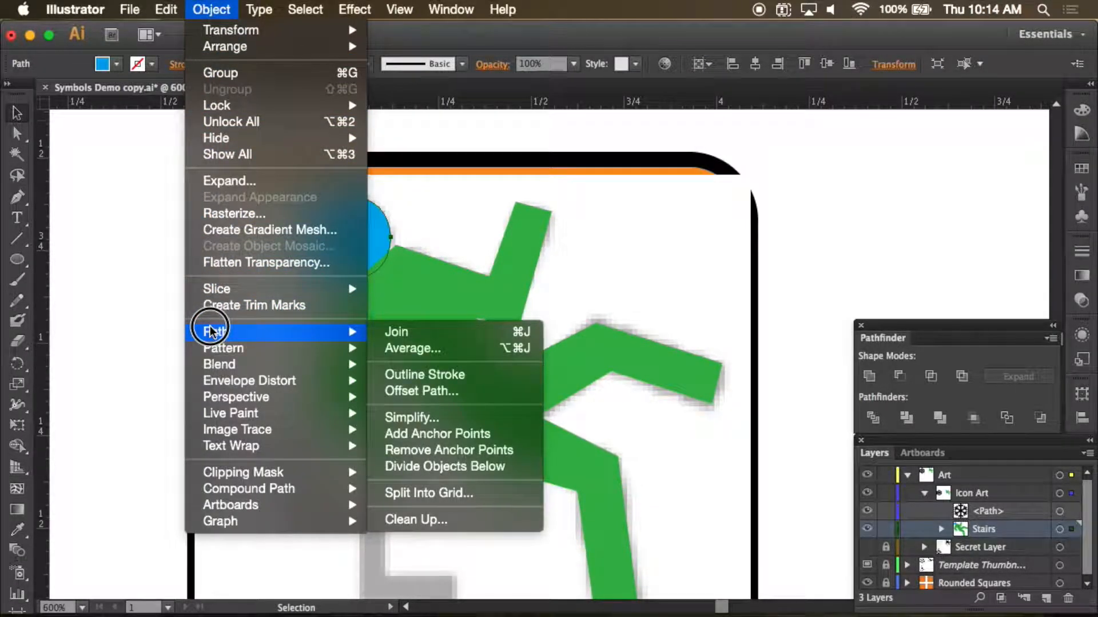
left_click(424, 393)
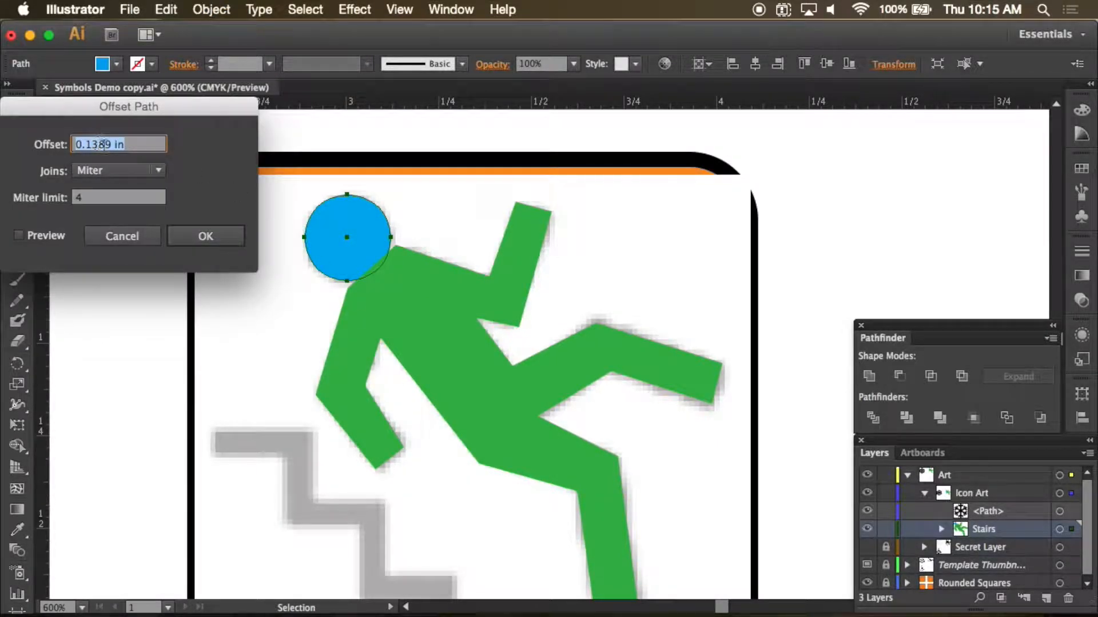
left_click_drag(75, 114, 114, 113)
left_click_drag(170, 144, 155, 144)
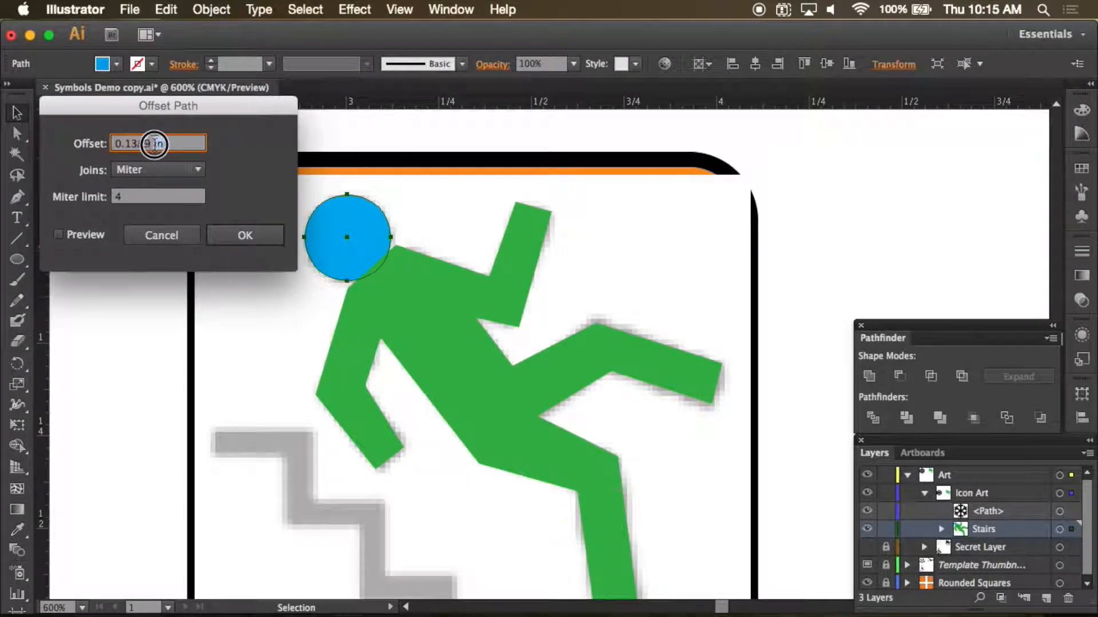
type("pt")
left_click_drag(152, 143, 98, 147)
type("5")
left_click(58, 234)
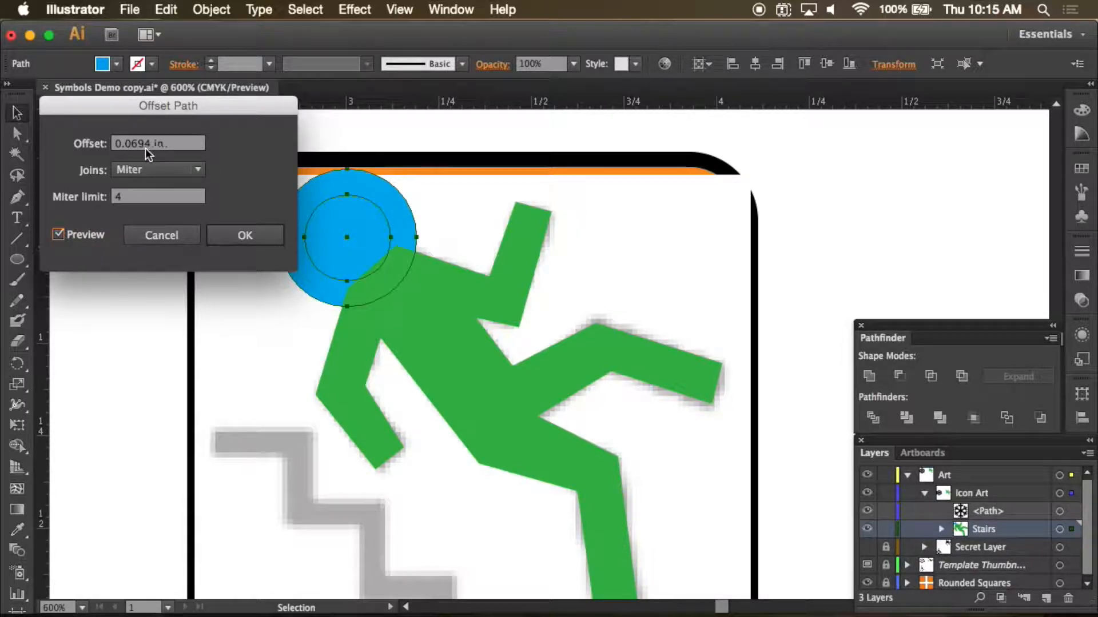
- Try an offset of 4 pt, reduce it to 3 pt and create the offset circle around the head
triple_click(126, 143)
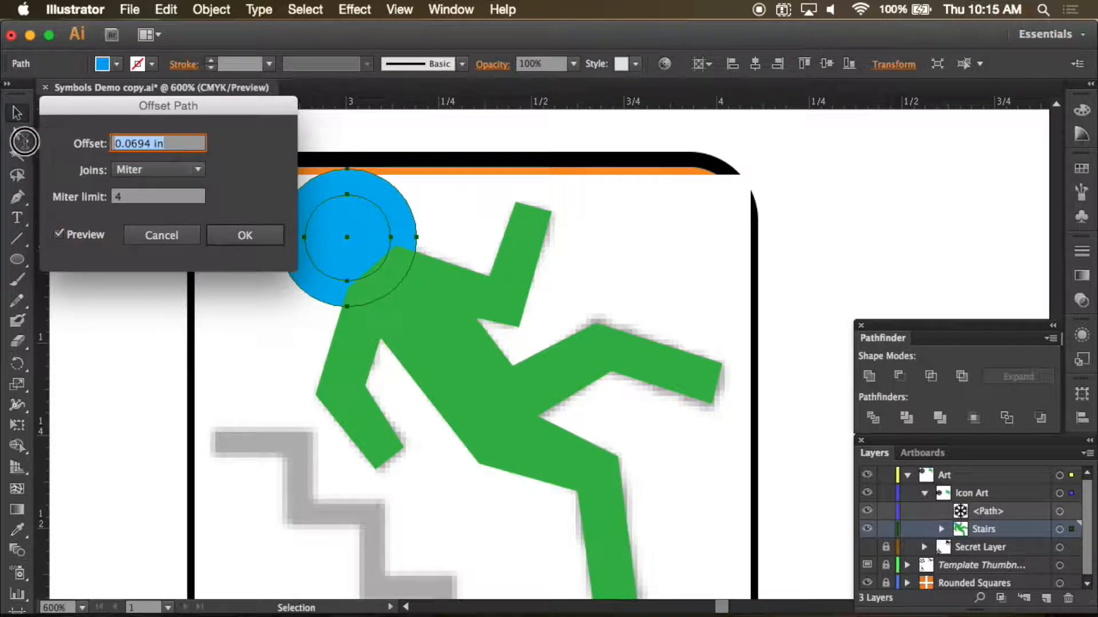
type("4pt")
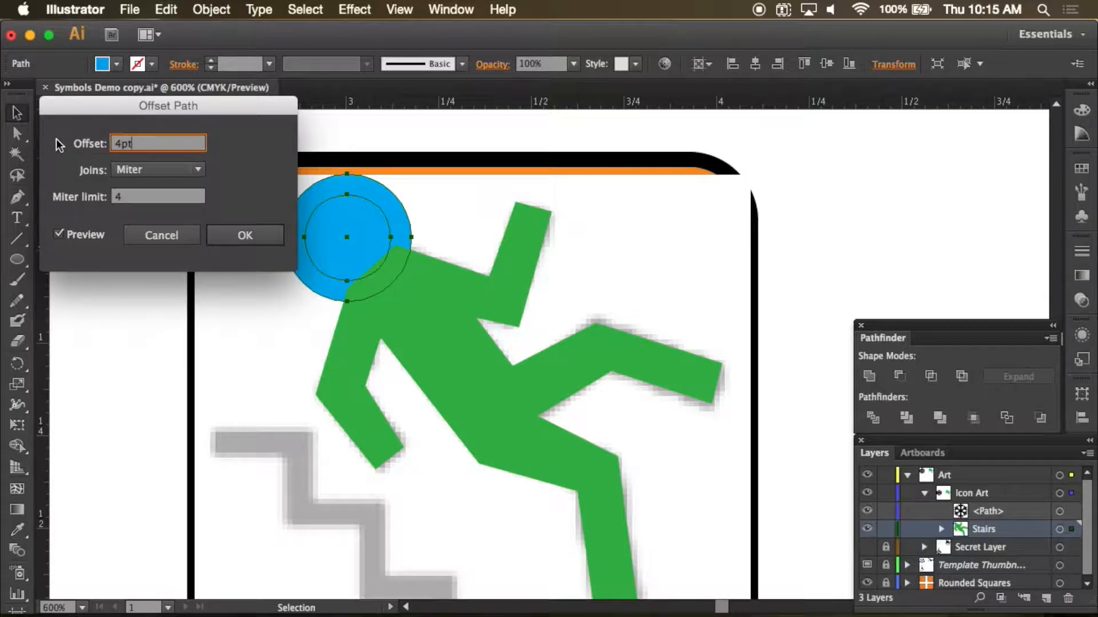
left_click_drag(140, 147, 54, 146)
type("3pt")
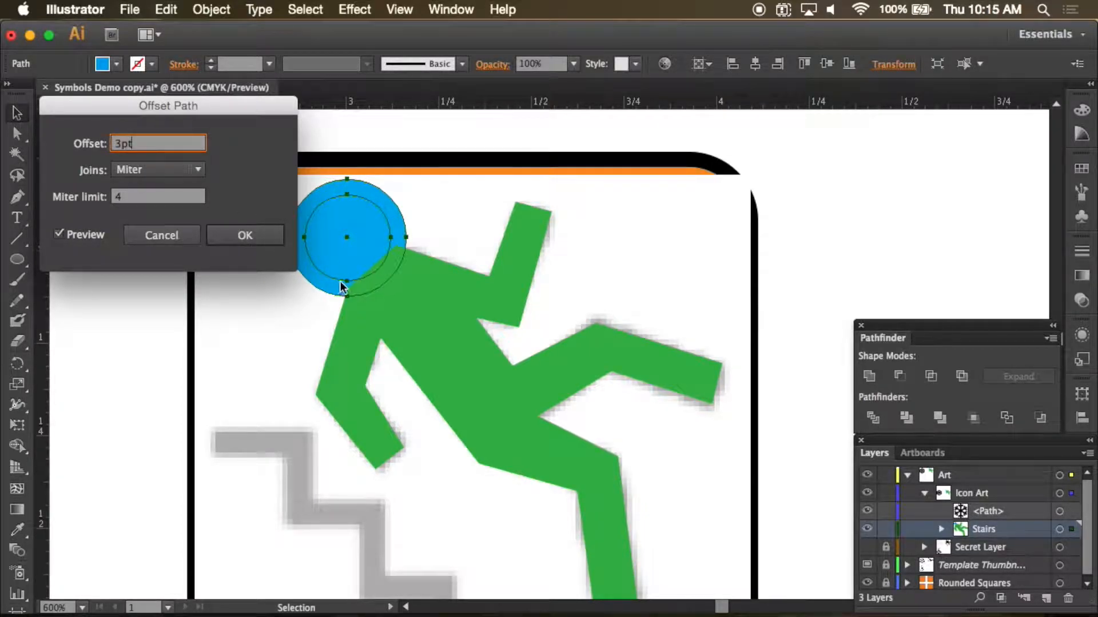
left_click(246, 238)
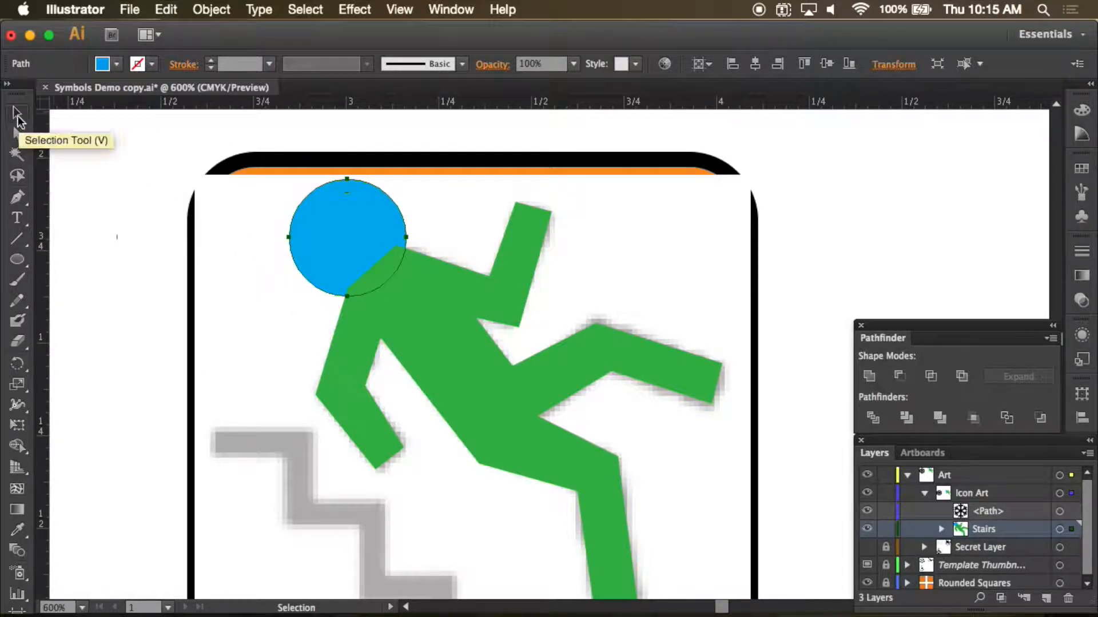
- Fill the larger offset circle behind the blue head with magenta and deselect it
left_click(420, 229)
left_click(395, 216)
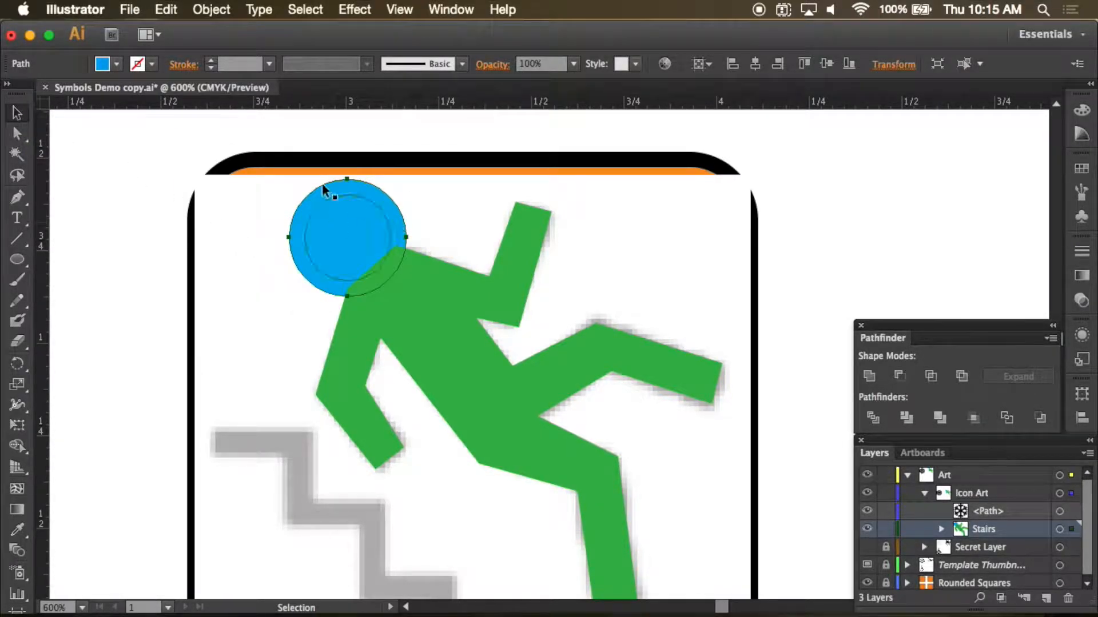
left_click(117, 64)
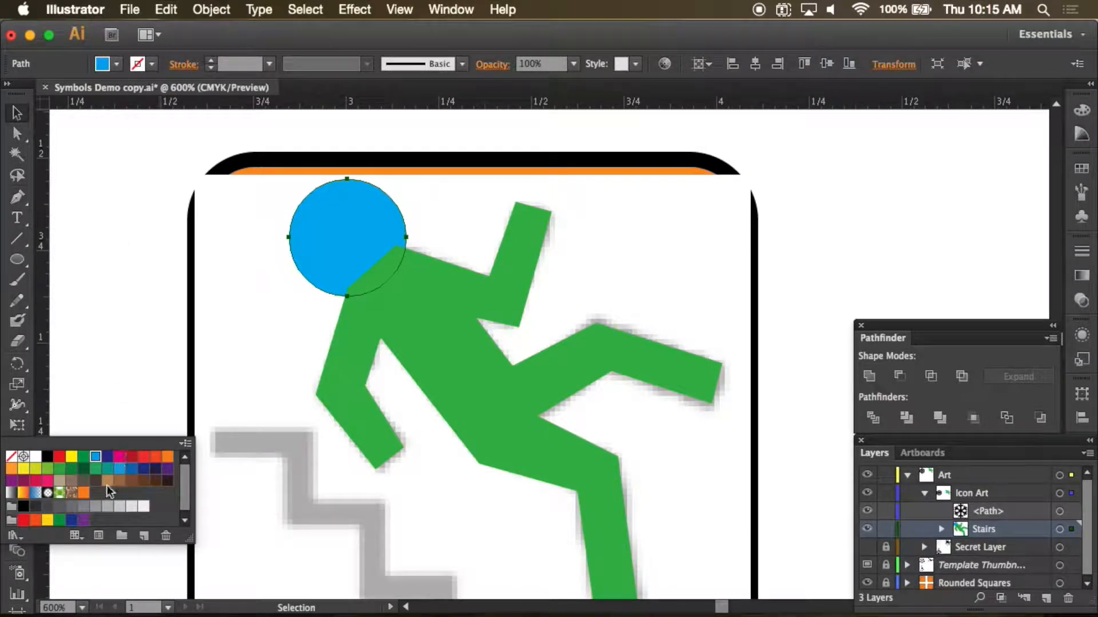
left_click(120, 456)
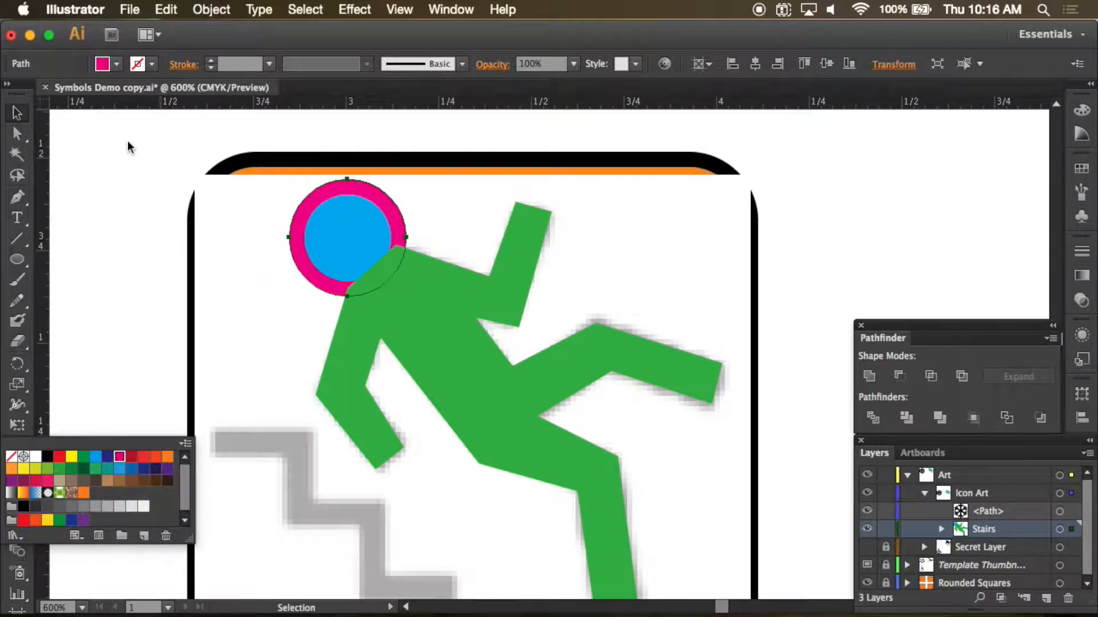
left_click(108, 140)
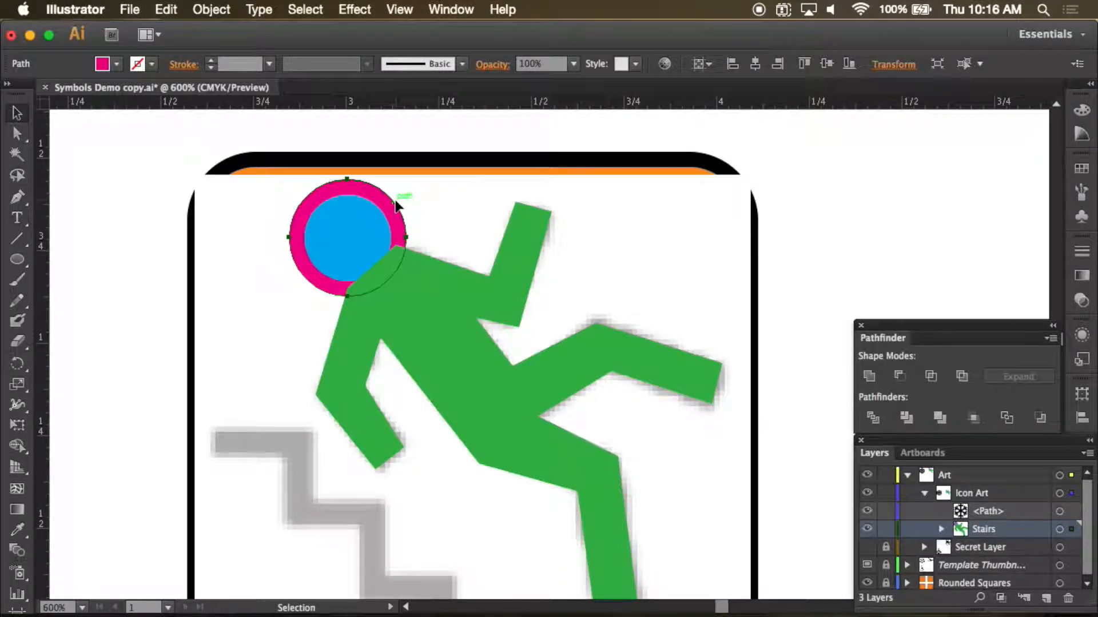
left_click(532, 316)
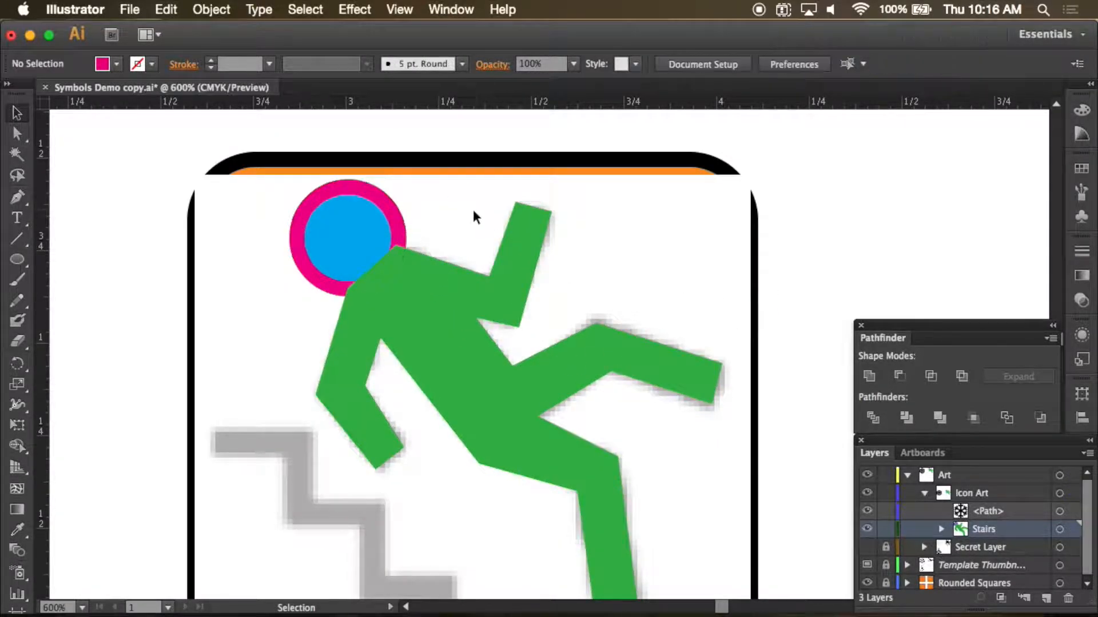
- Cut the magenta circle out of the green body with the Pathfinder Minus Back operation
left_click(402, 230)
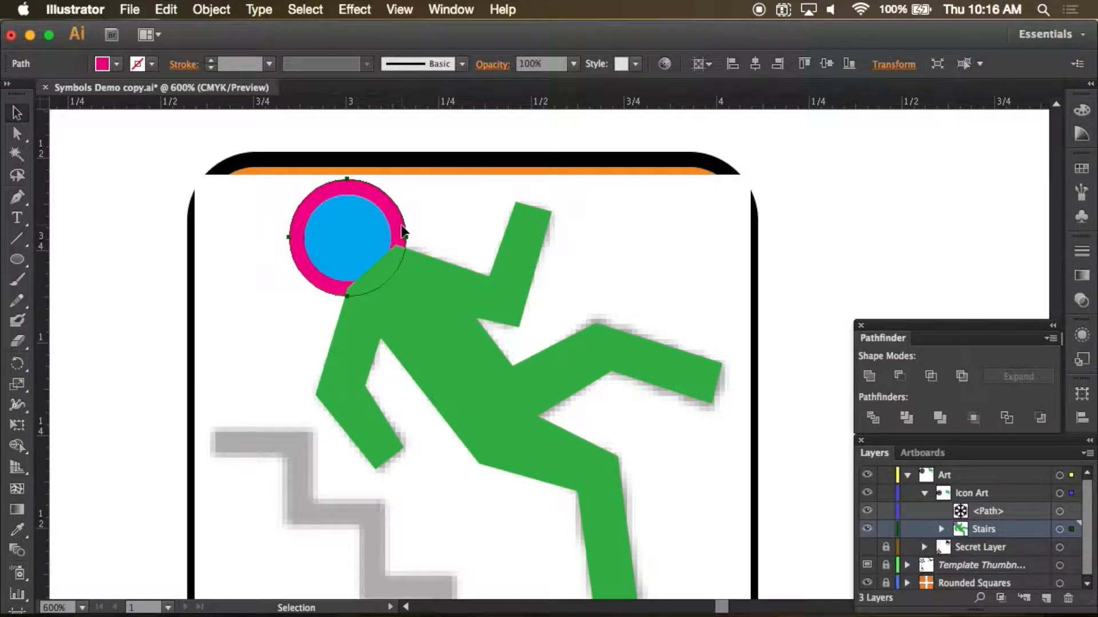
left_click(434, 277, "shift")
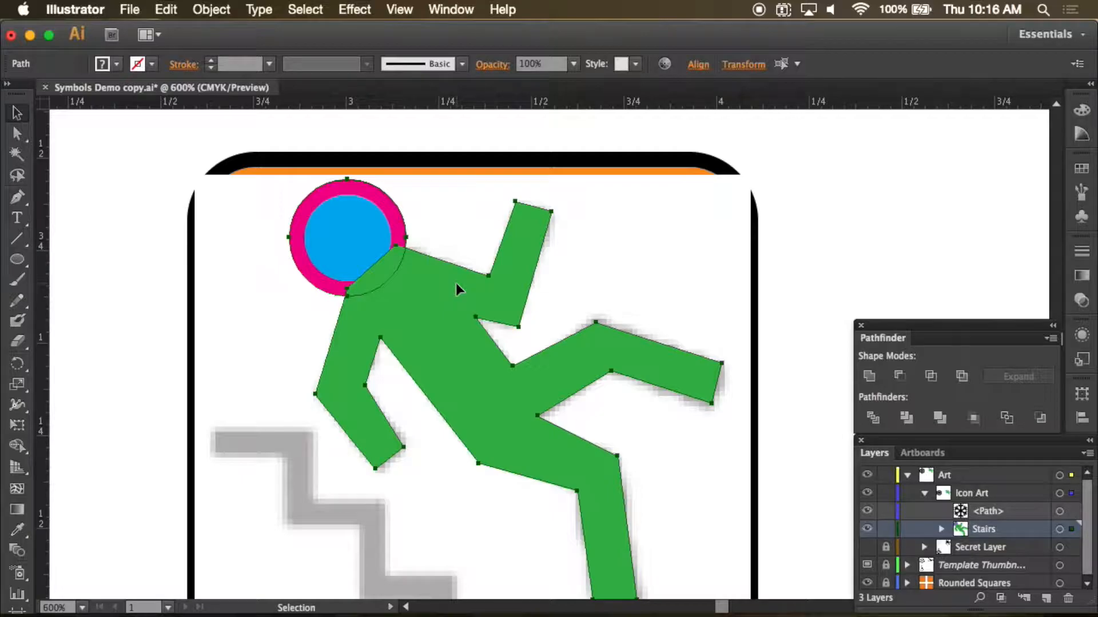
left_click(1044, 424)
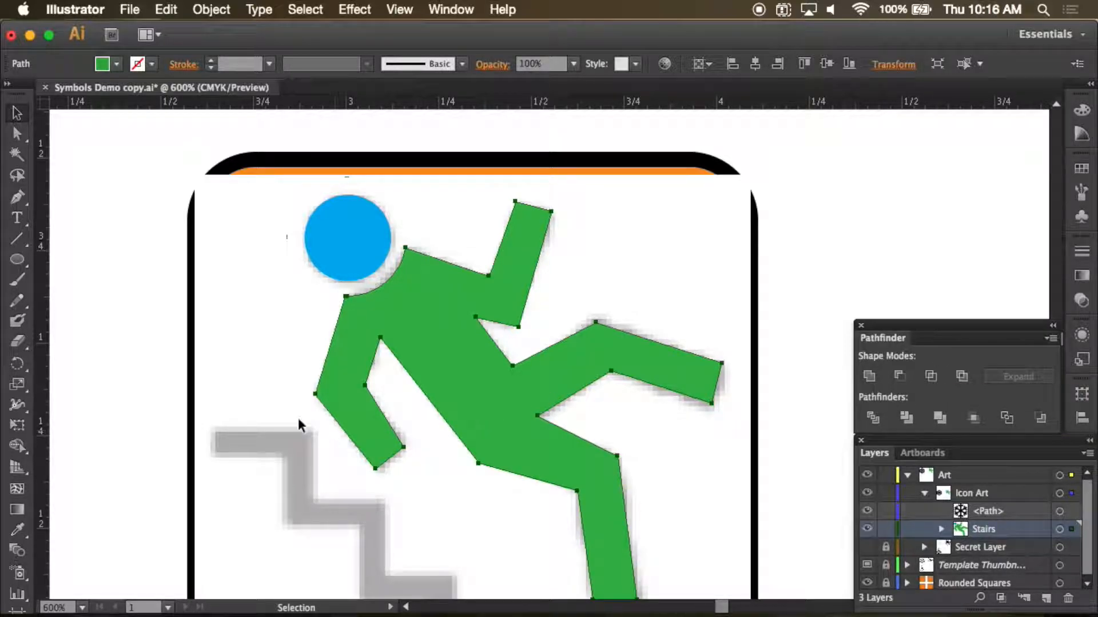
- Trace the wheelchair figure's back, seat, leg and foot over the template as one open five-point Pen path along the limbs' centerline
key("space")
left_click_drag(166, 318, 719, 6)
left_click_drag(522, 549, 677, 157)
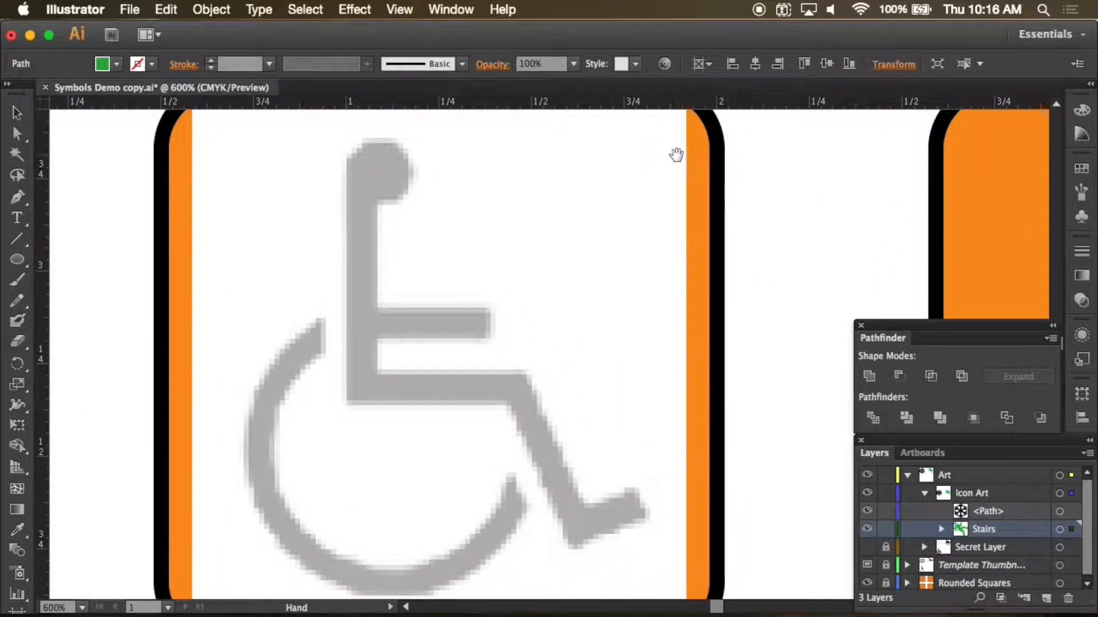
key("super+minus")
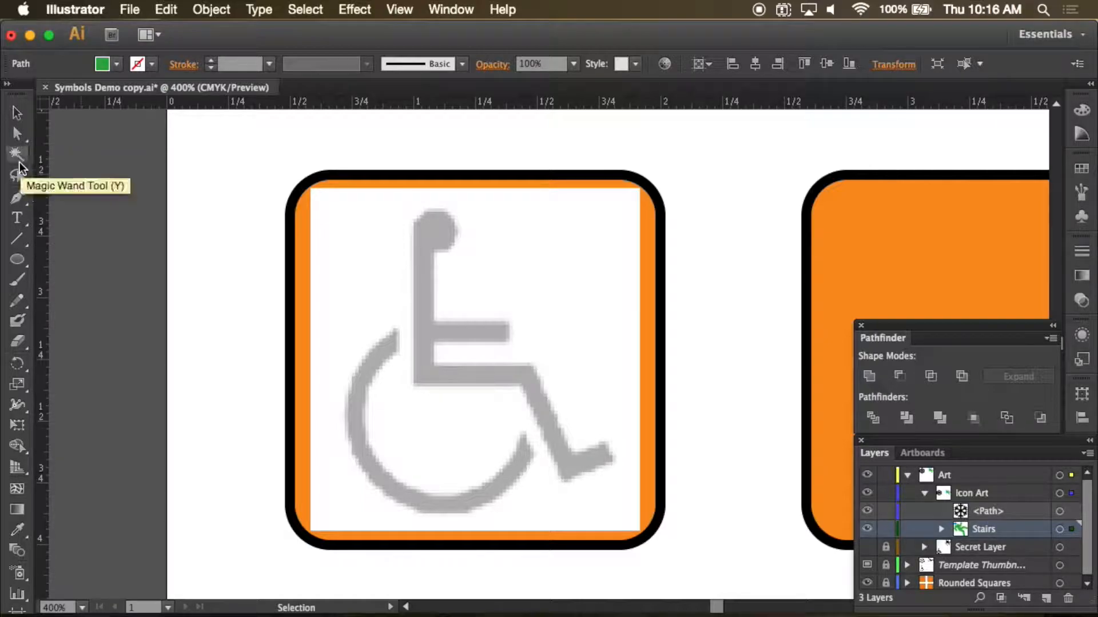
left_click(18, 201)
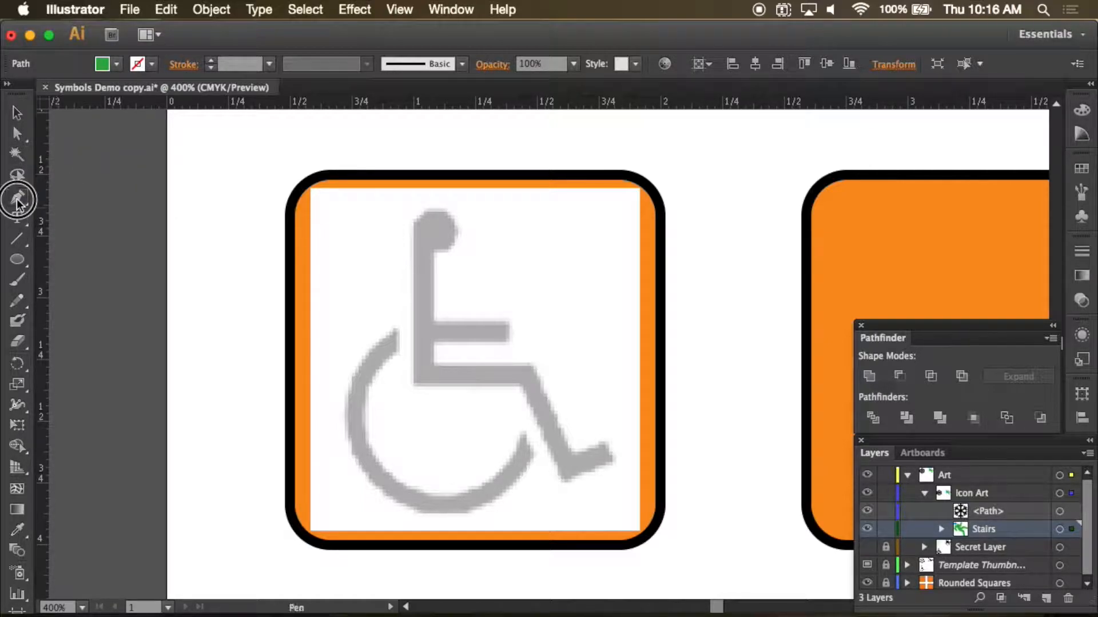
left_click(421, 232)
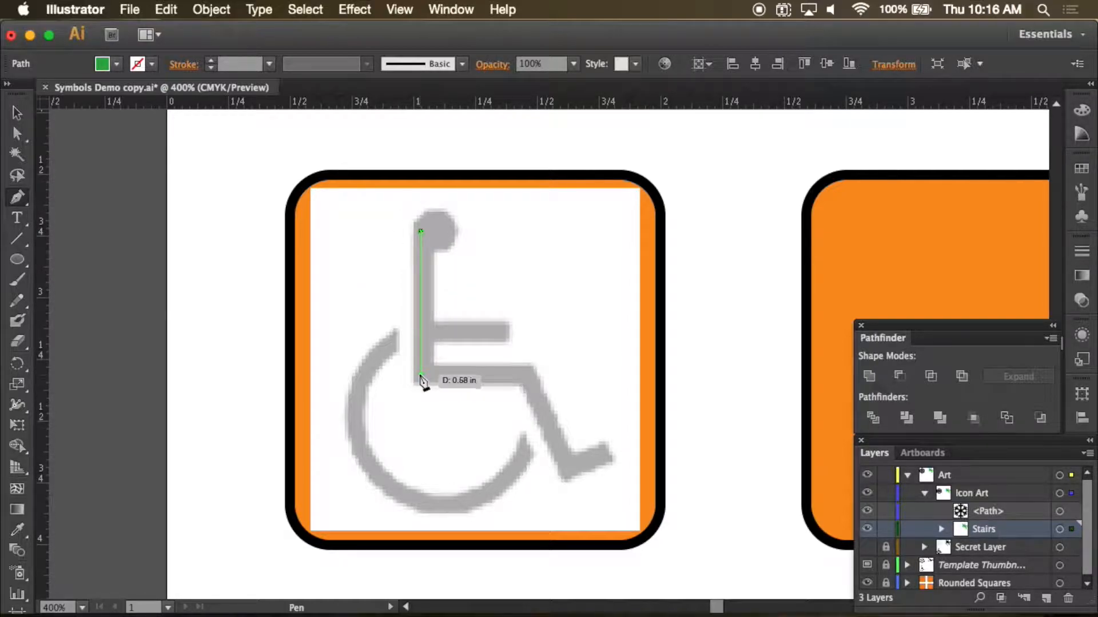
left_click(421, 375)
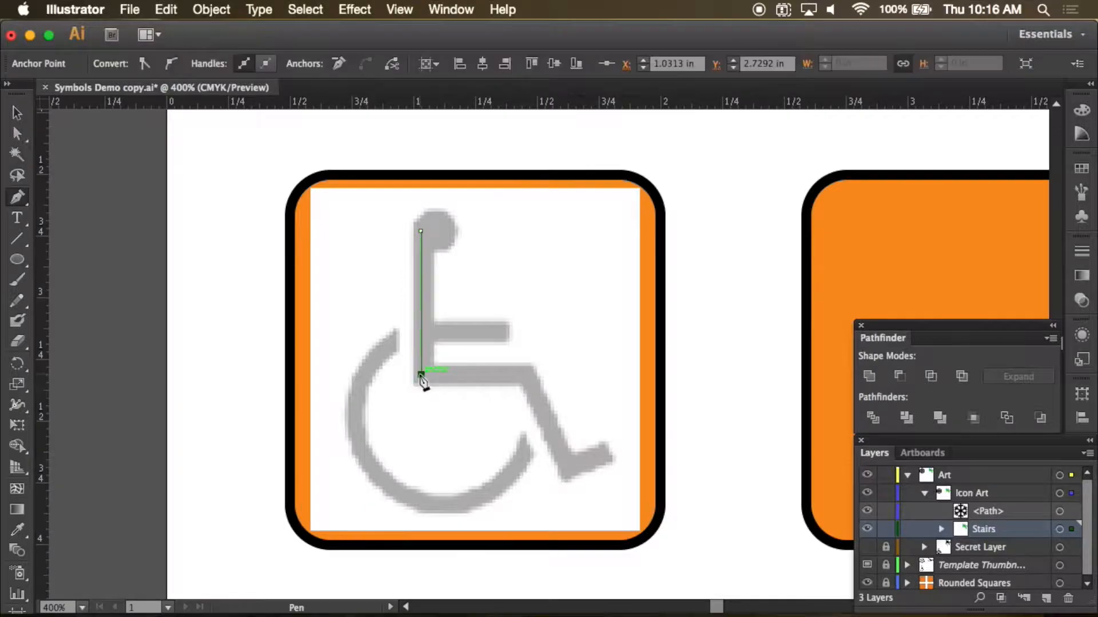
left_click(523, 375)
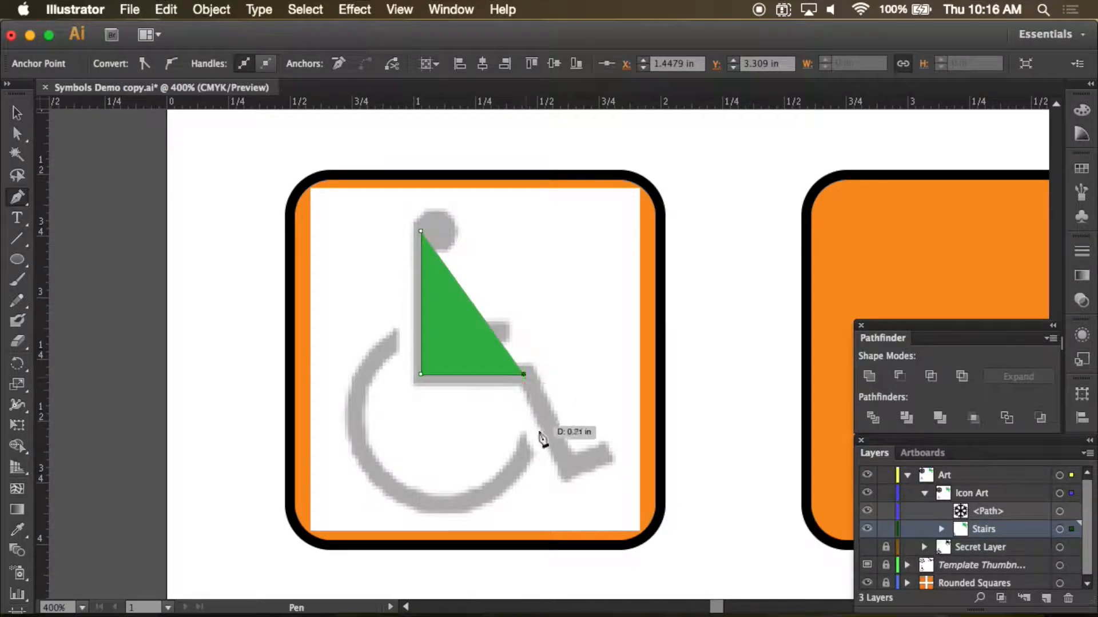
left_click(567, 466)
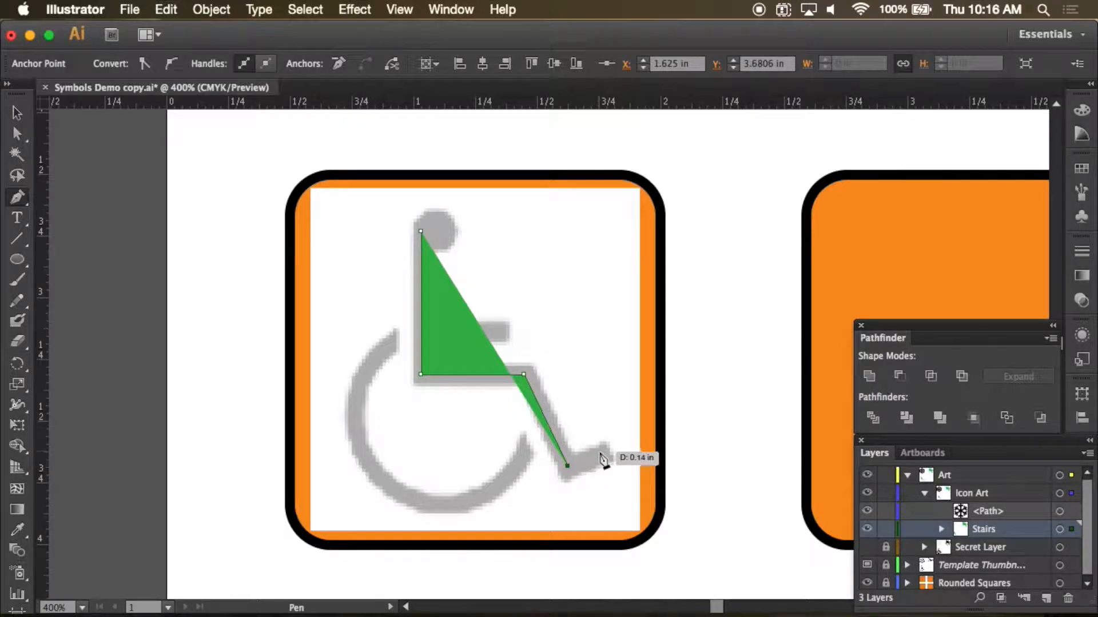
left_click(607, 452)
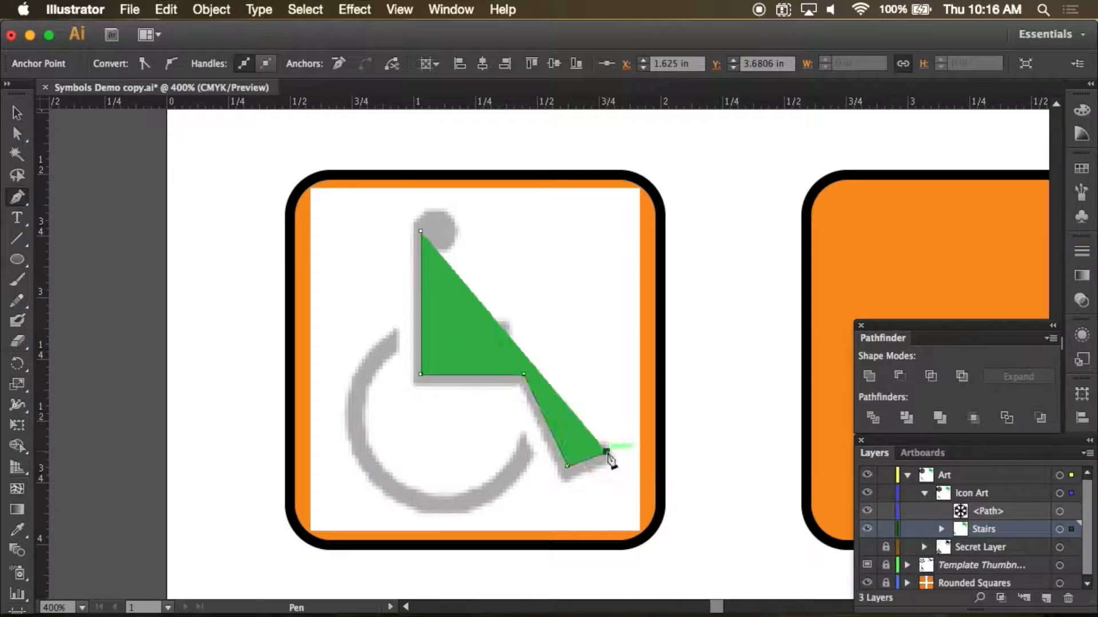
- Remove the fill from the traced figure path and give it a black stroke
left_click(17, 112)
left_click(139, 189)
left_click(495, 335)
left_click(117, 64)
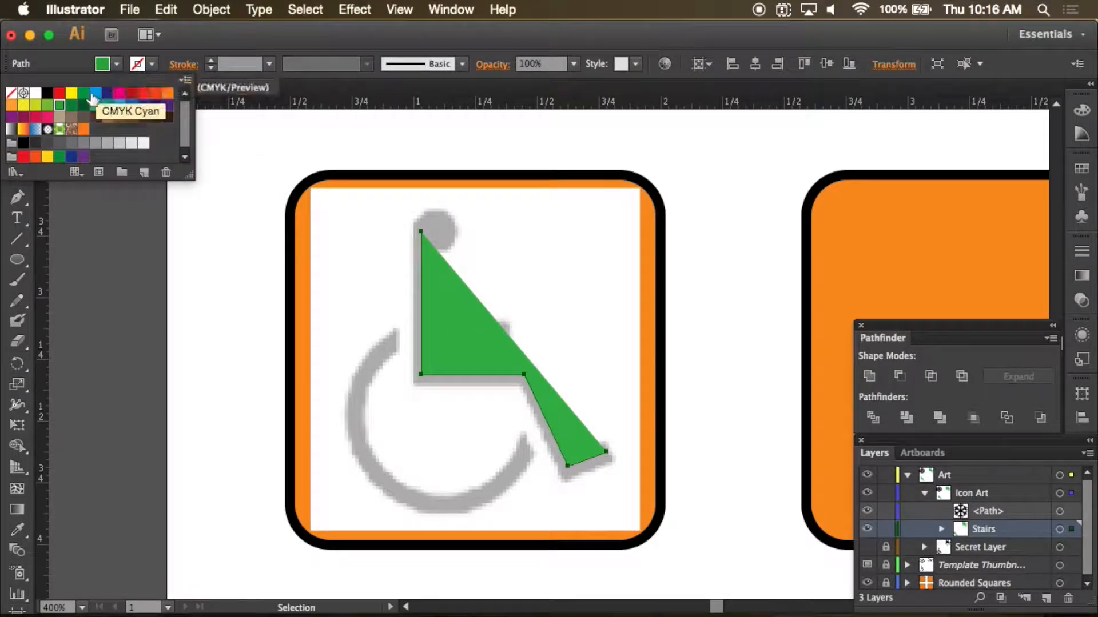
left_click(11, 94)
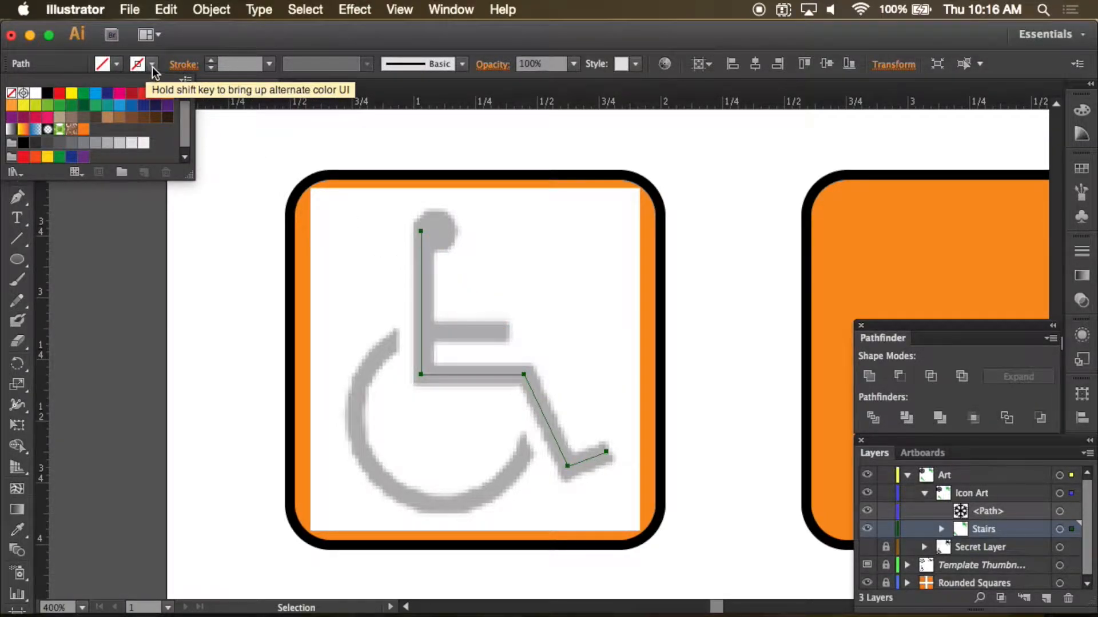
left_click(152, 65)
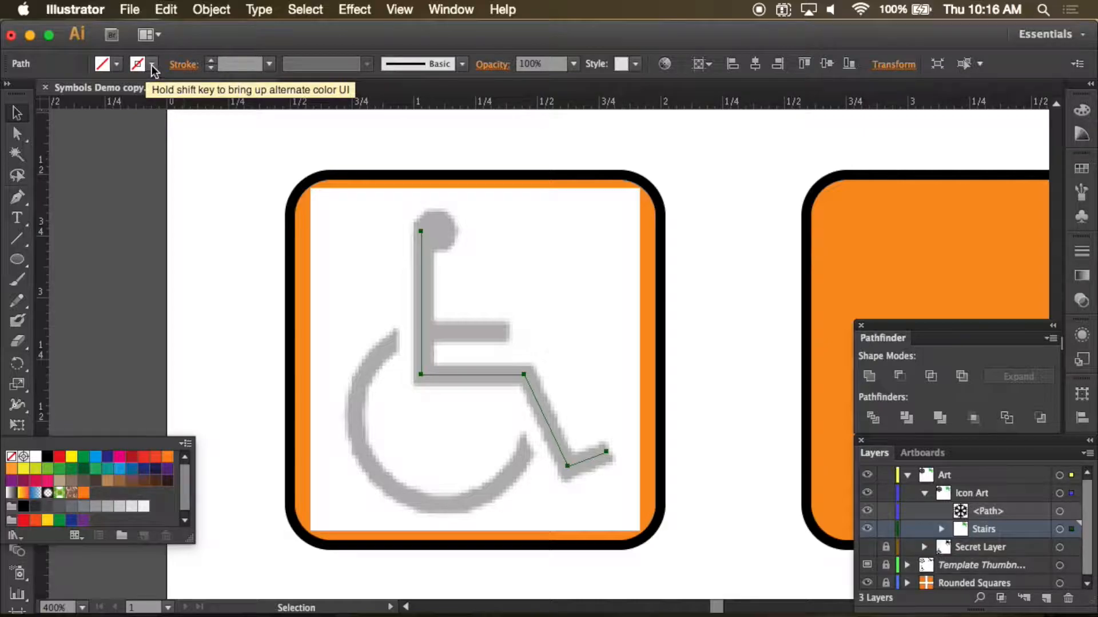
left_click(152, 66)
left_click(152, 66)
left_click(48, 93)
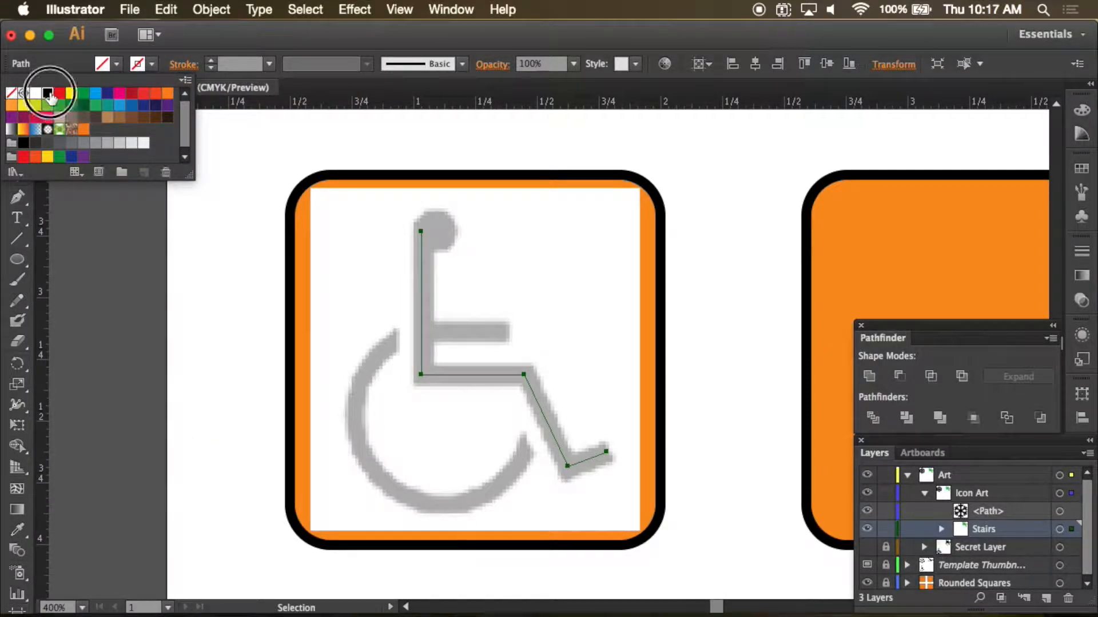
- Increase the figure path's stroke weight to 6 pt to match the template's limb thickness
left_click(212, 63)
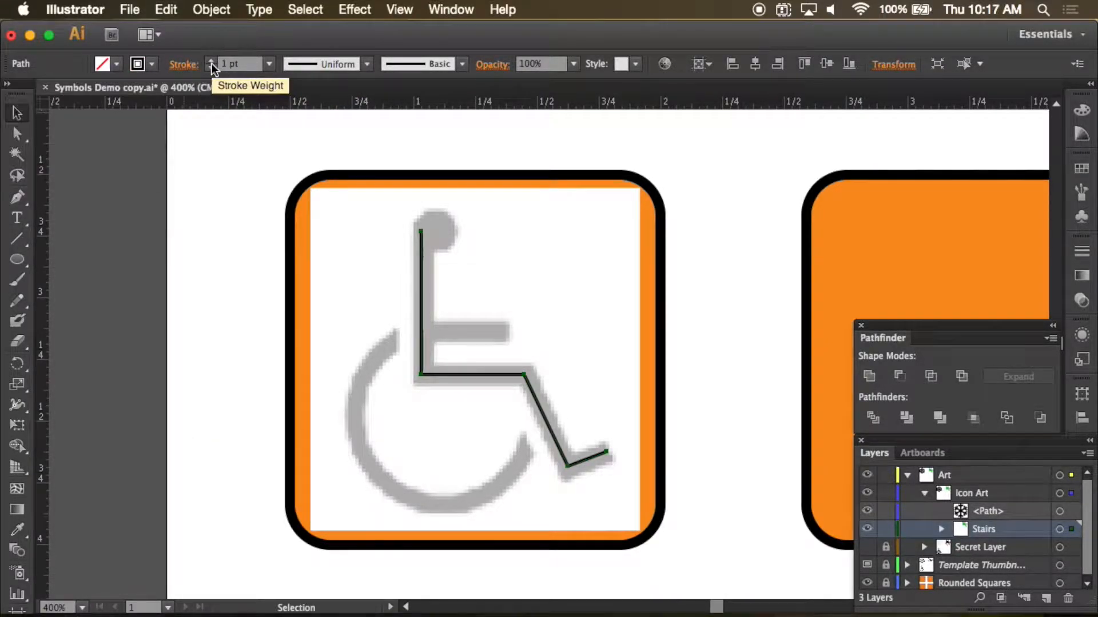
left_click(212, 60)
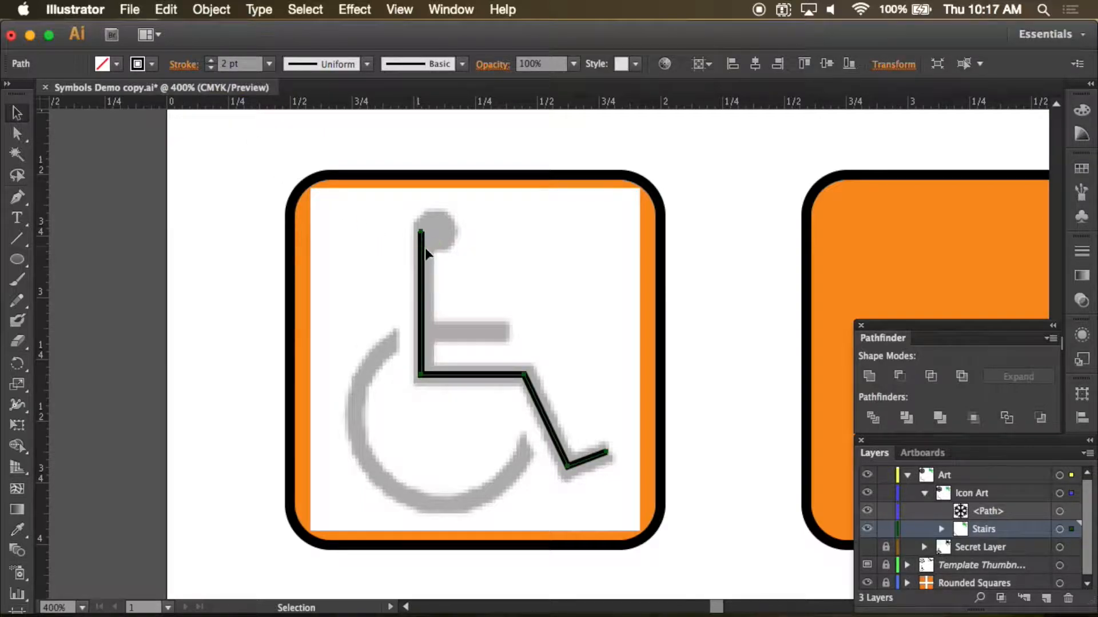
left_click(208, 61)
left_click(208, 61)
left_click(208, 61)
left_click(209, 61)
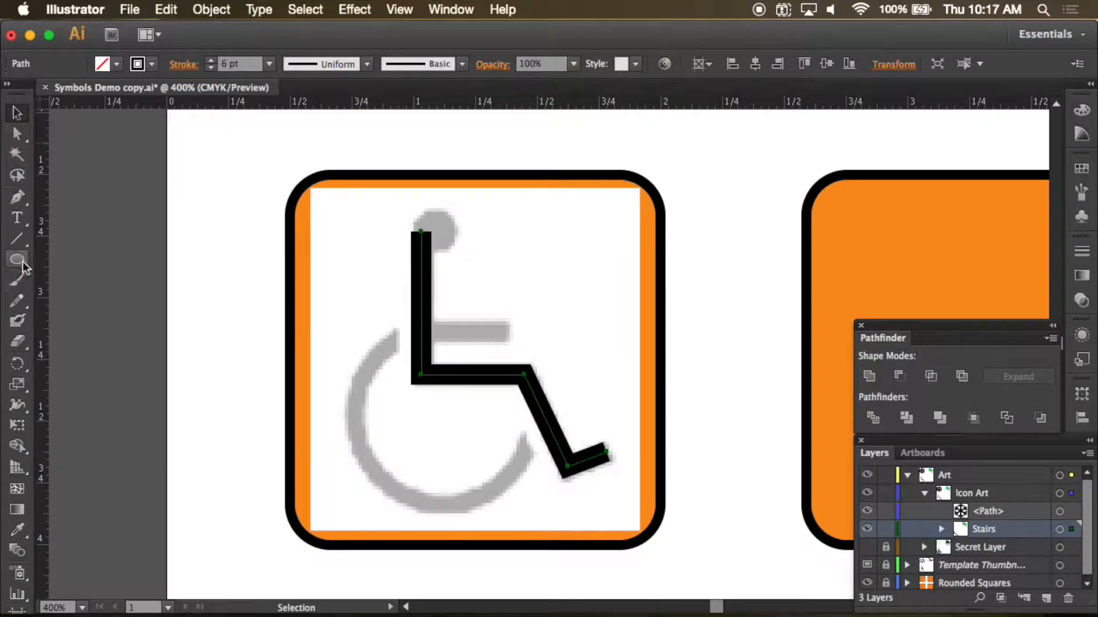
- Draw the armrest as a straight horizontal Pen line from its outer end to the figure's back
left_click(17, 198)
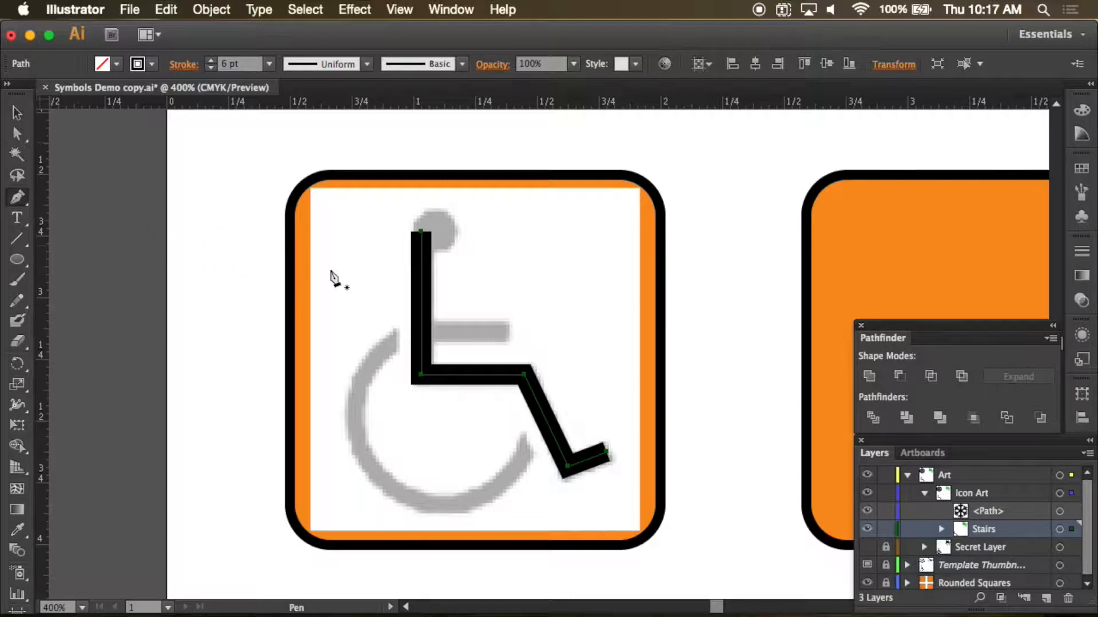
left_click(506, 332)
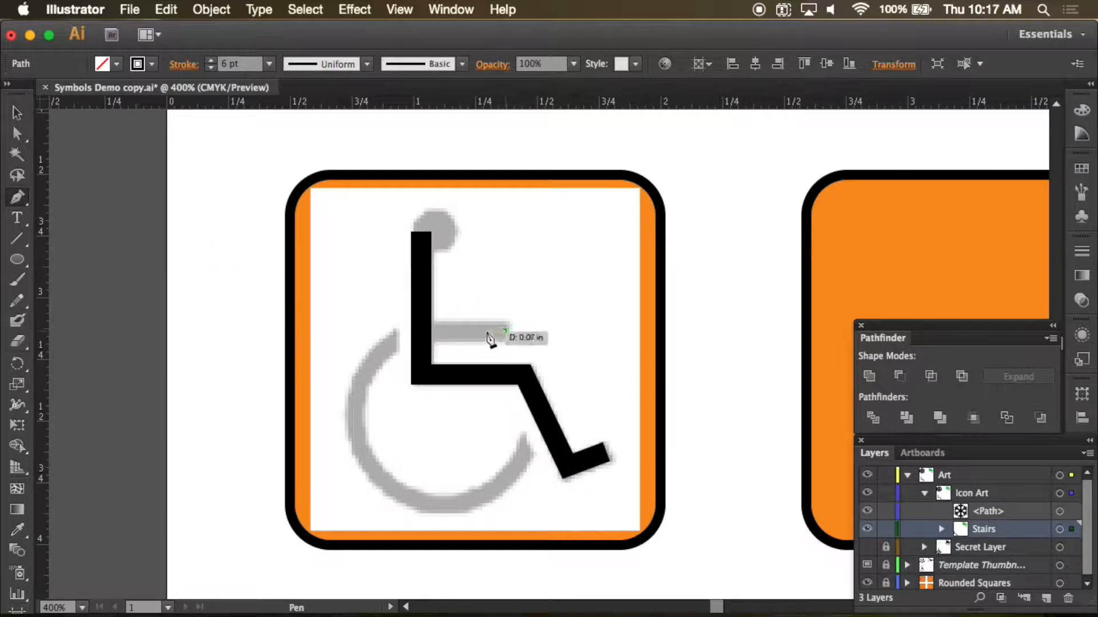
left_click(424, 331)
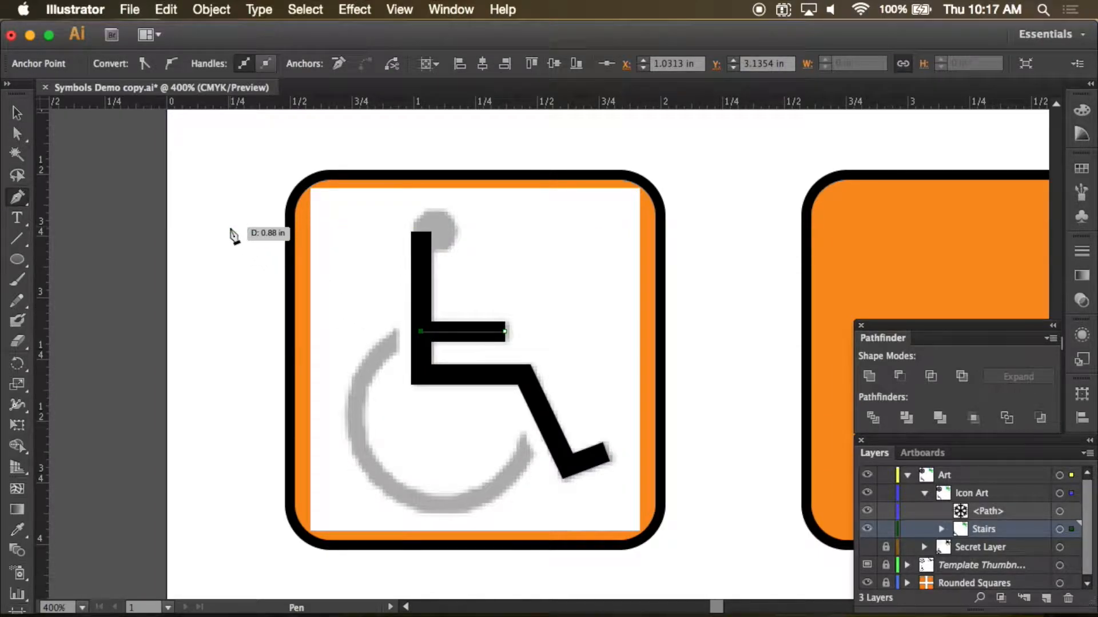
key("v")
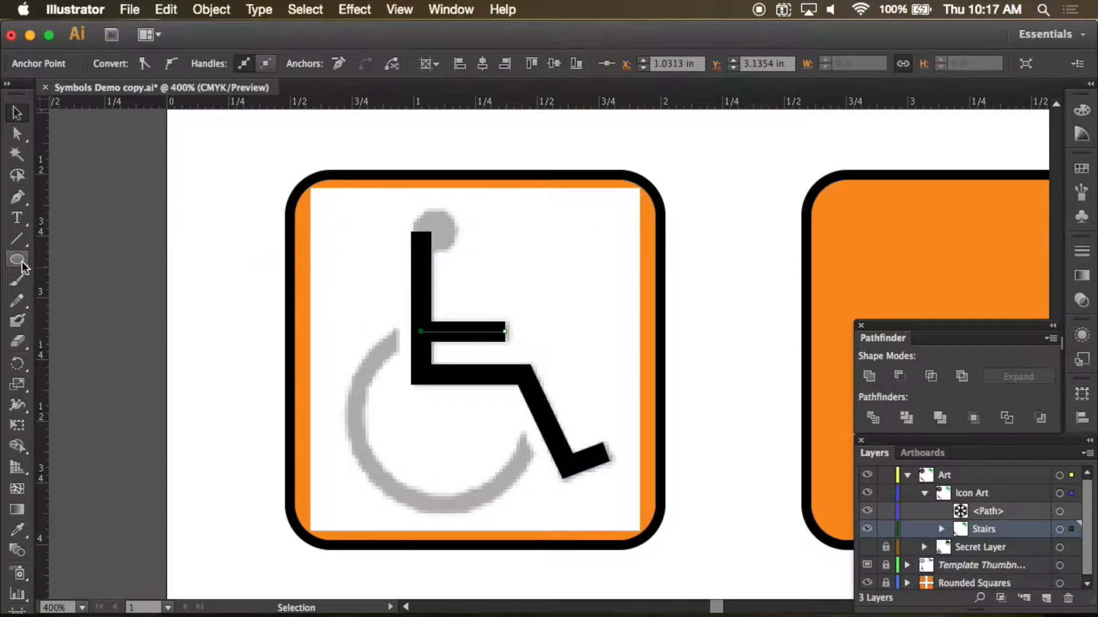
- Draw a 6 pt black stroked circle outward from the wheel's center to cover the template wheel, and deselect it
left_click(17, 260)
left_click_drag(463, 431, 482, 454)
key("cmd+z")
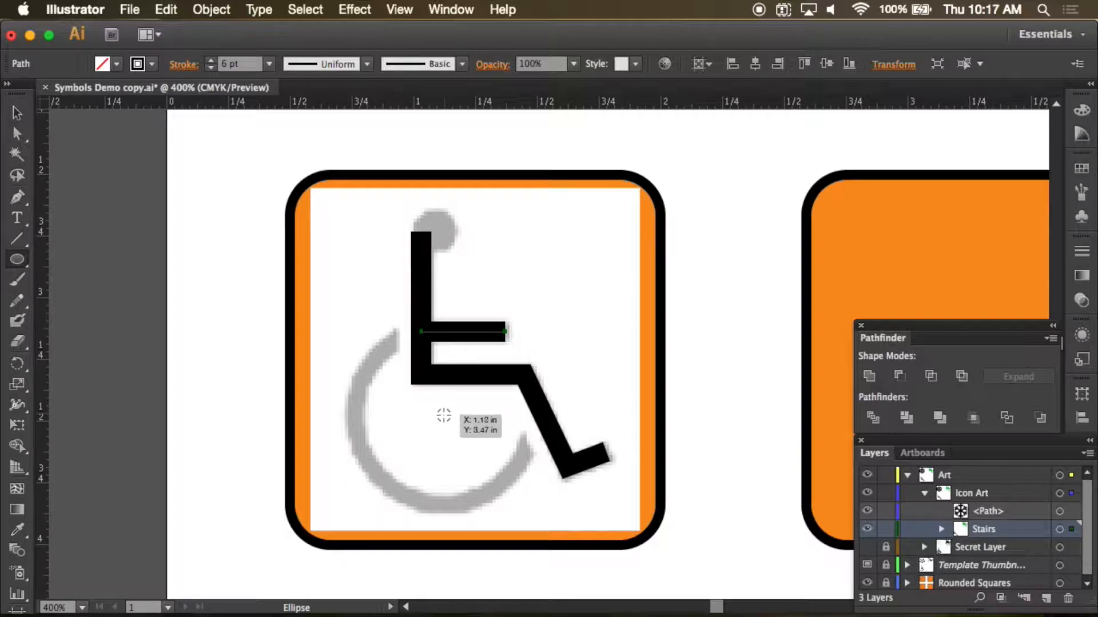
left_click_drag(444, 414, 526, 502)
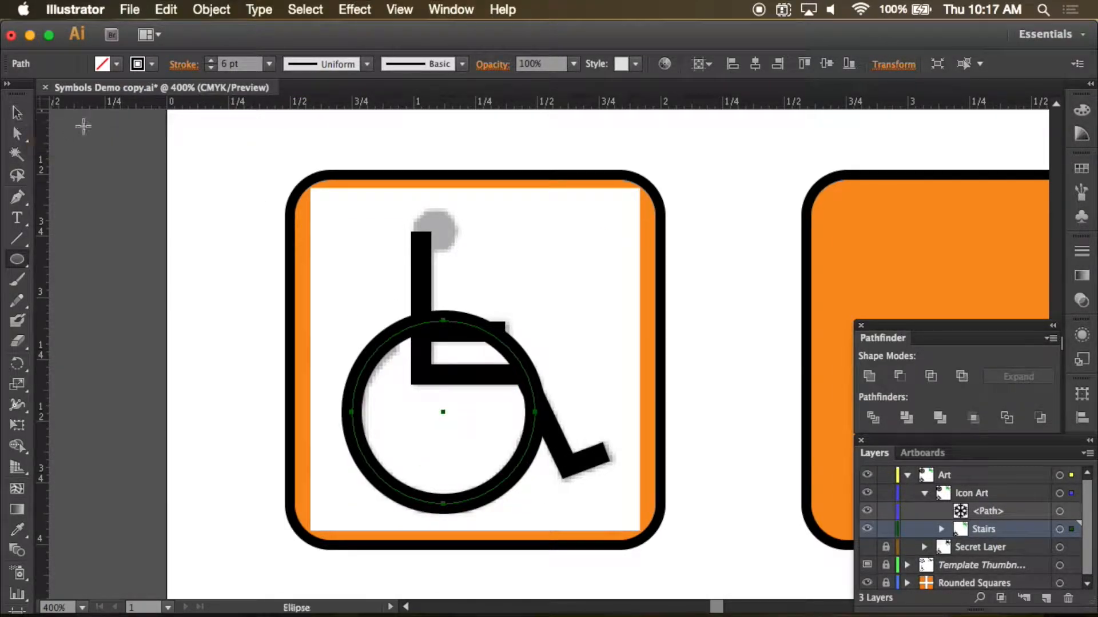
left_click(17, 116)
left_click(187, 133)
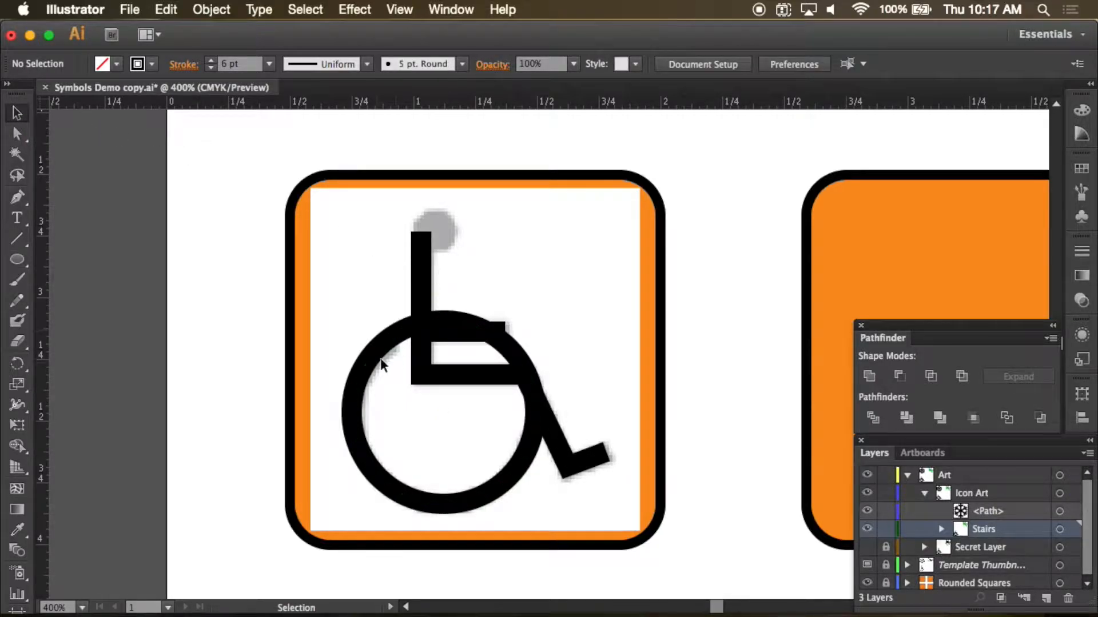
- Convert the strokes of the figure path and the armrest line to filled shapes with Outline Stroke
left_click(423, 277)
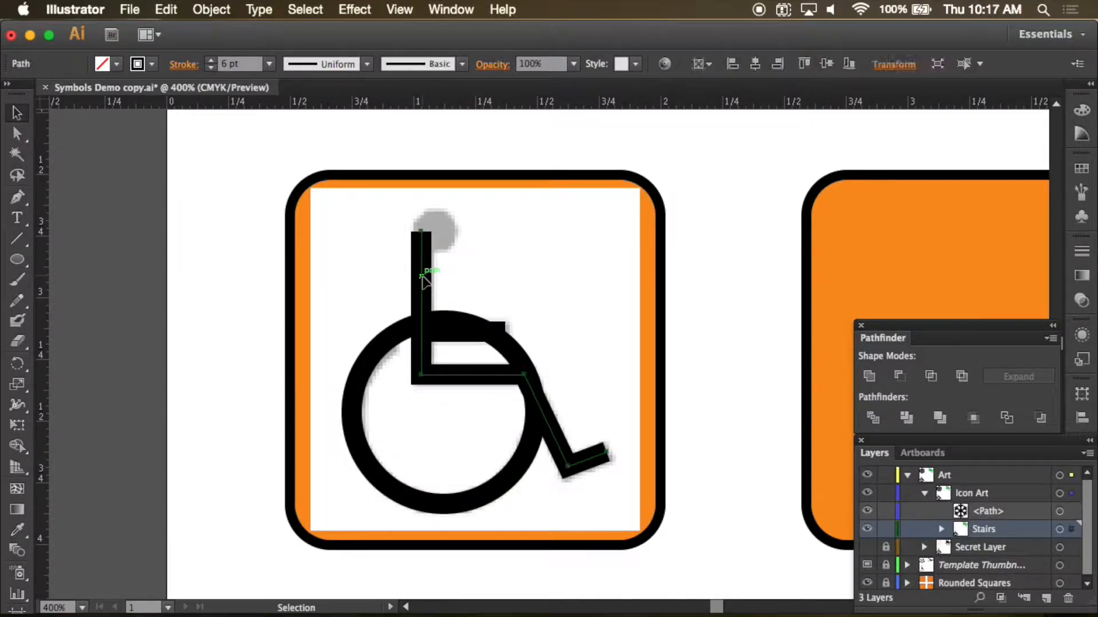
left_click(459, 334, "shift")
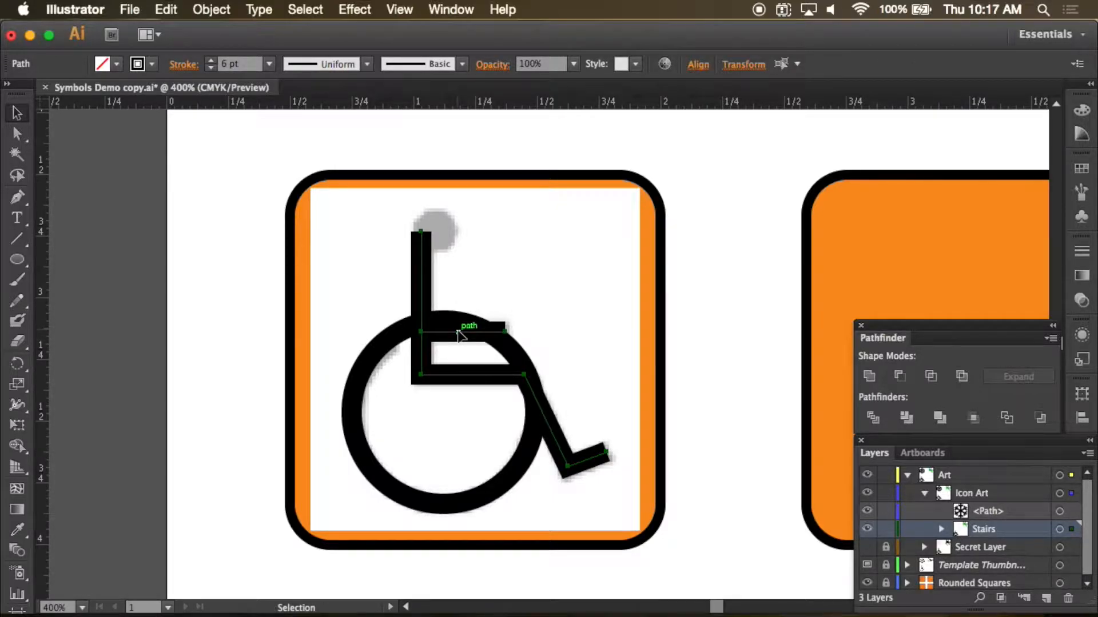
left_click(211, 11)
mouse_move(223, 338)
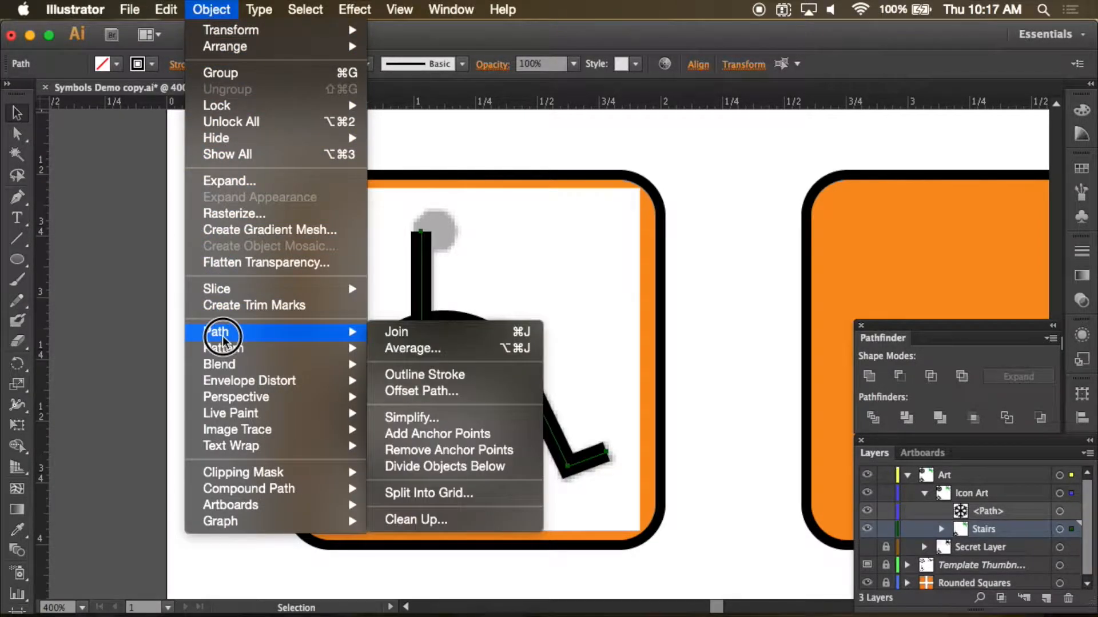
left_click(431, 375)
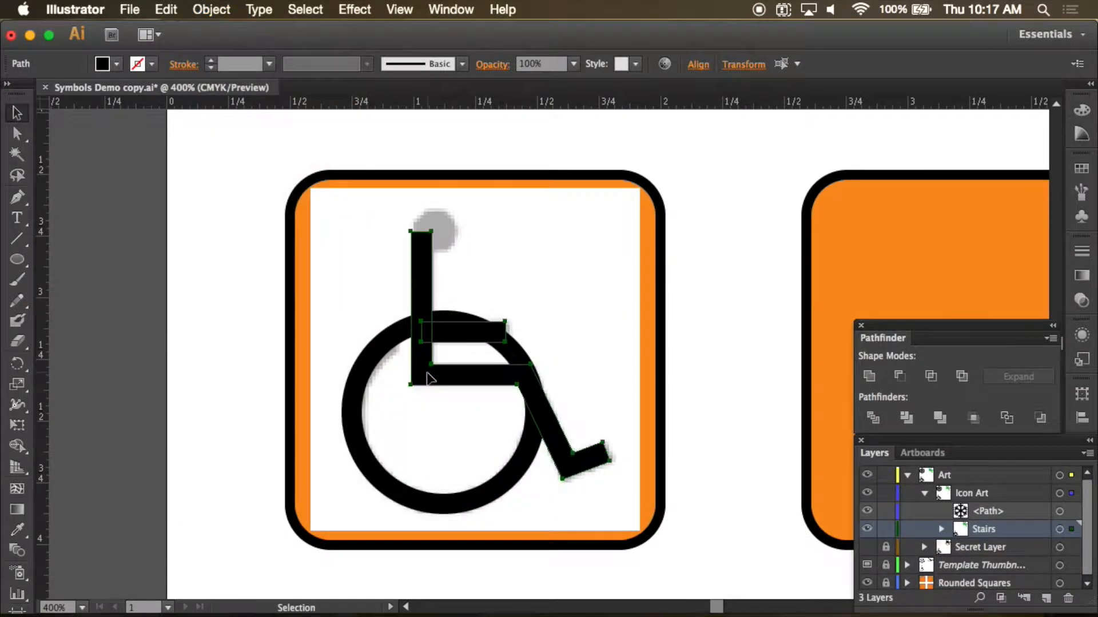
- Convert the wheel circle's stroke to a filled ring with Outline Stroke and deselect it
left_click(18, 114)
left_click(358, 425)
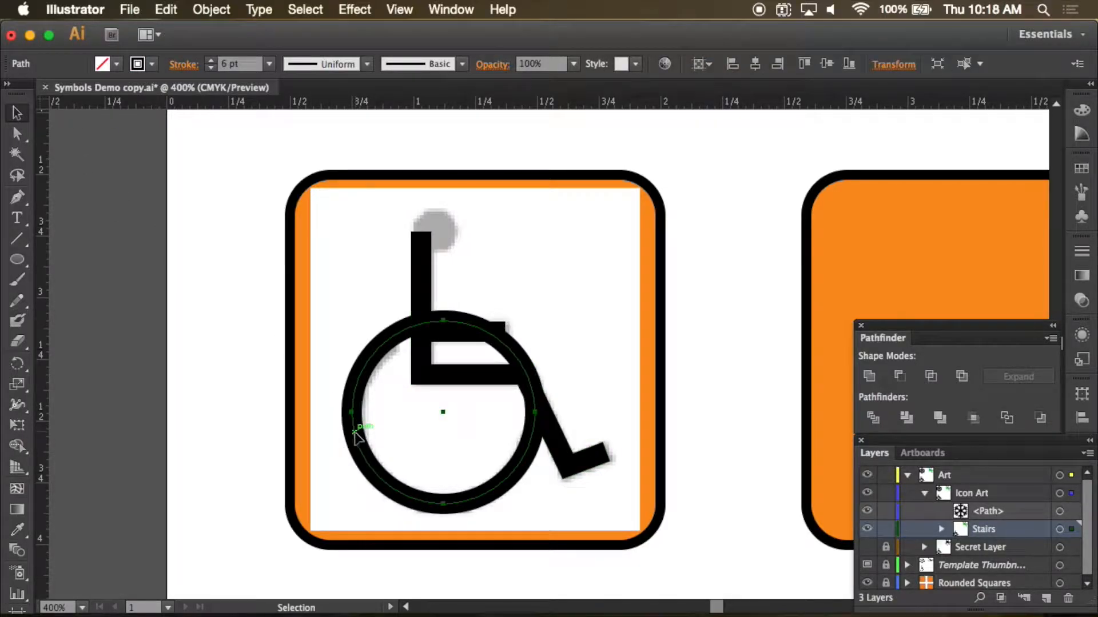
left_click(209, 10)
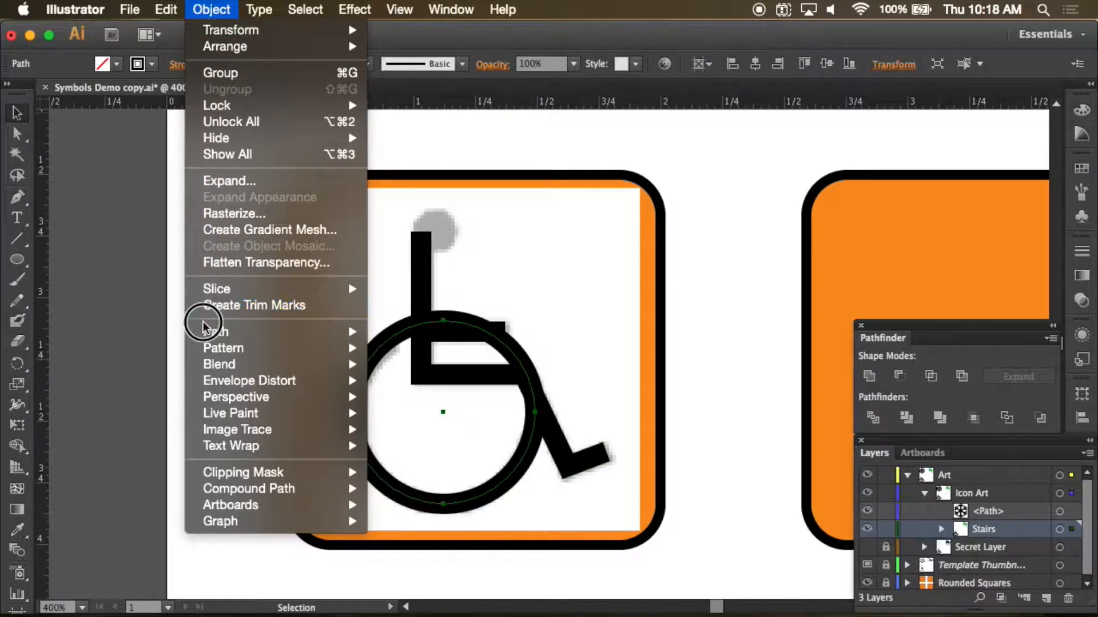
mouse_move(205, 330)
left_click(399, 376)
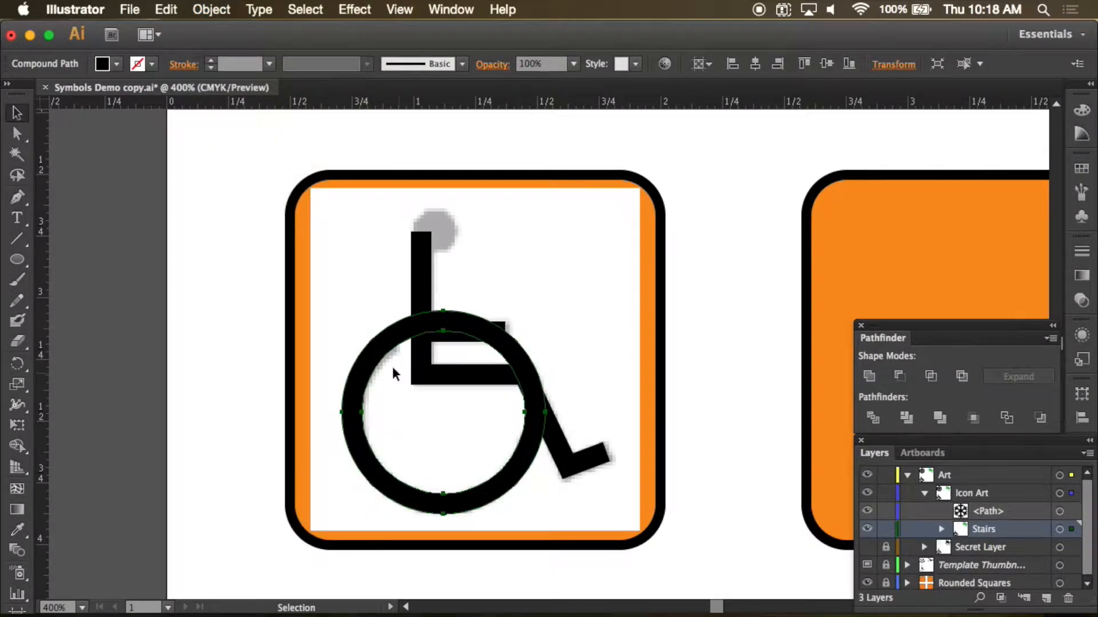
left_click(123, 147)
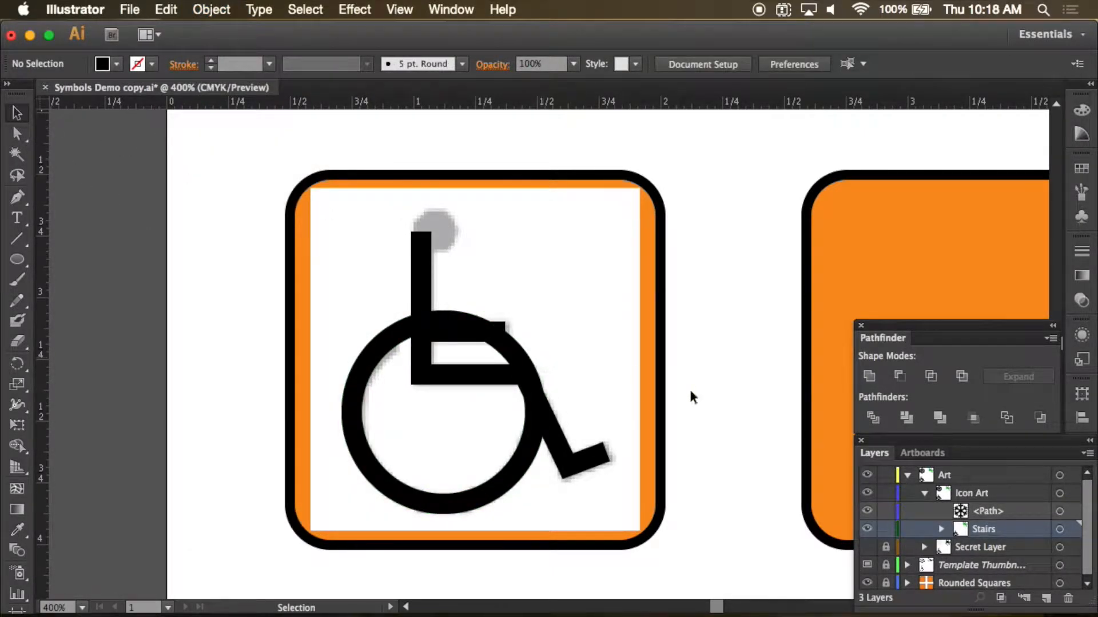
- Expand the Stairs layer to show its paths, and create a new sublayer inside Icon Art
left_click(941, 529)
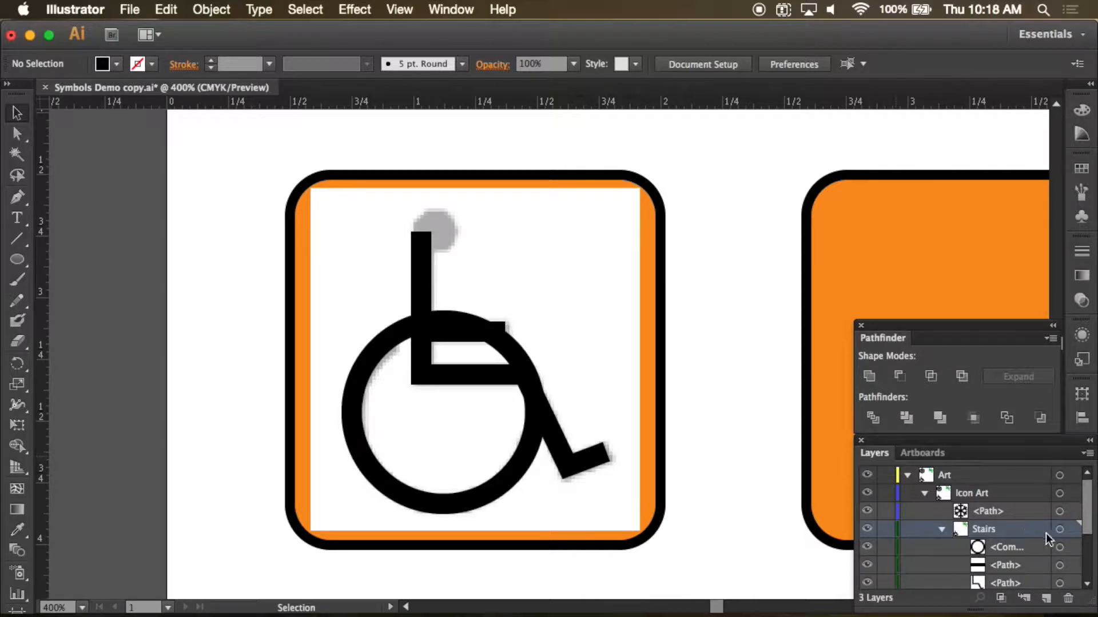
mouse_move(1088, 540)
left_mouse_down()
mouse_move(1089, 551)
mouse_move(1089, 521)
left_mouse_up()
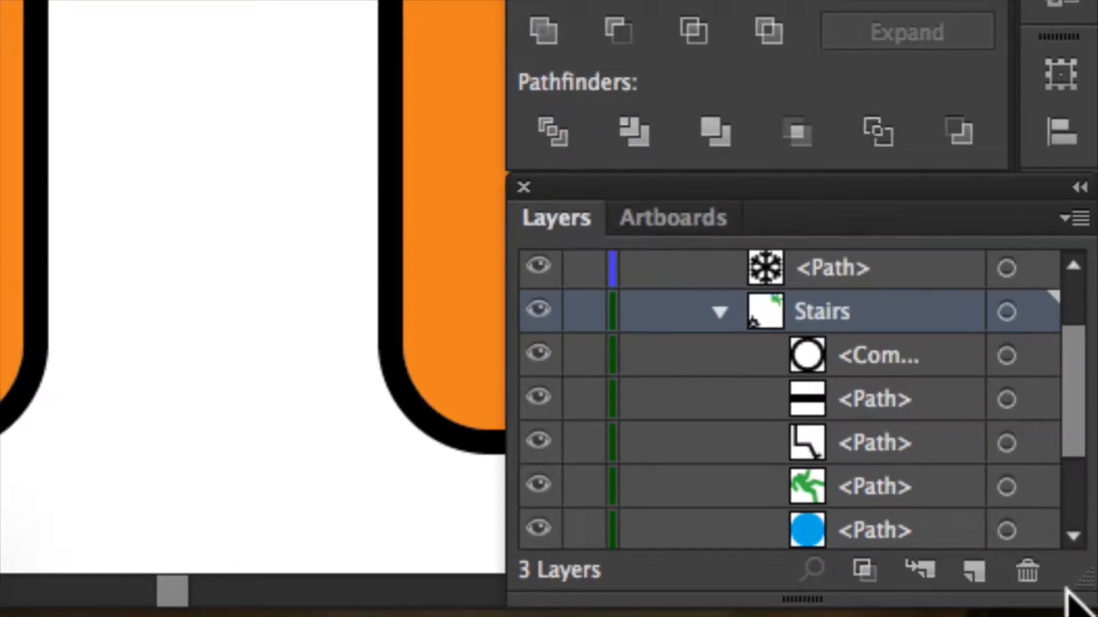
left_click_drag(1090, 368, 1080, 336)
left_click(870, 313)
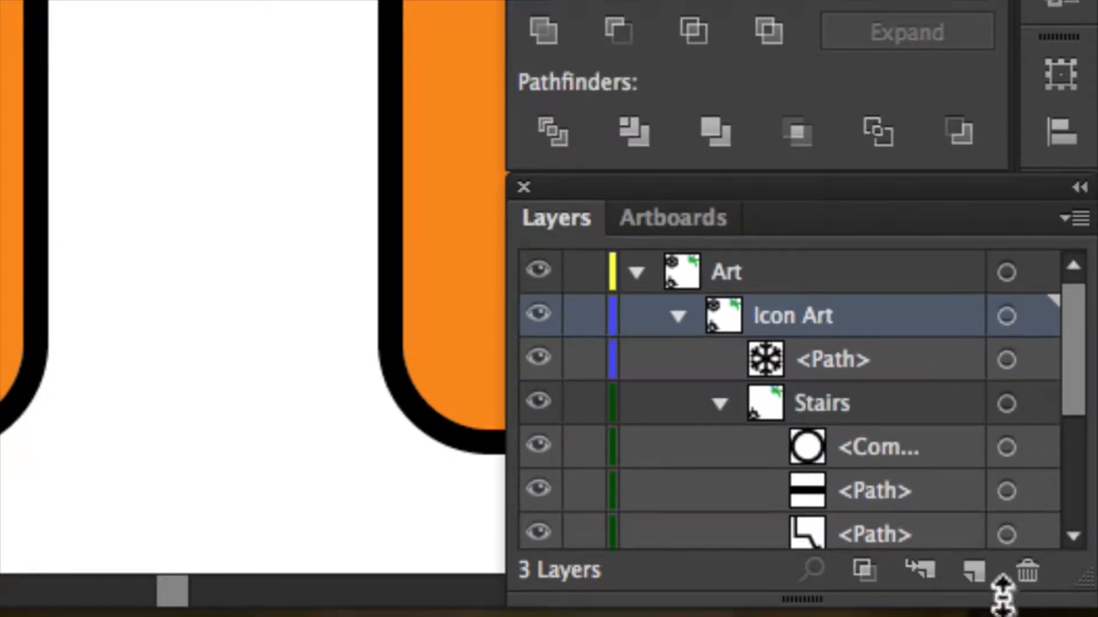
left_click(909, 569)
- Move the wheel, armrest and figure paths from Stairs into the new sublayer, and collapse Stairs
left_click_drag(833, 456, 854, 355)
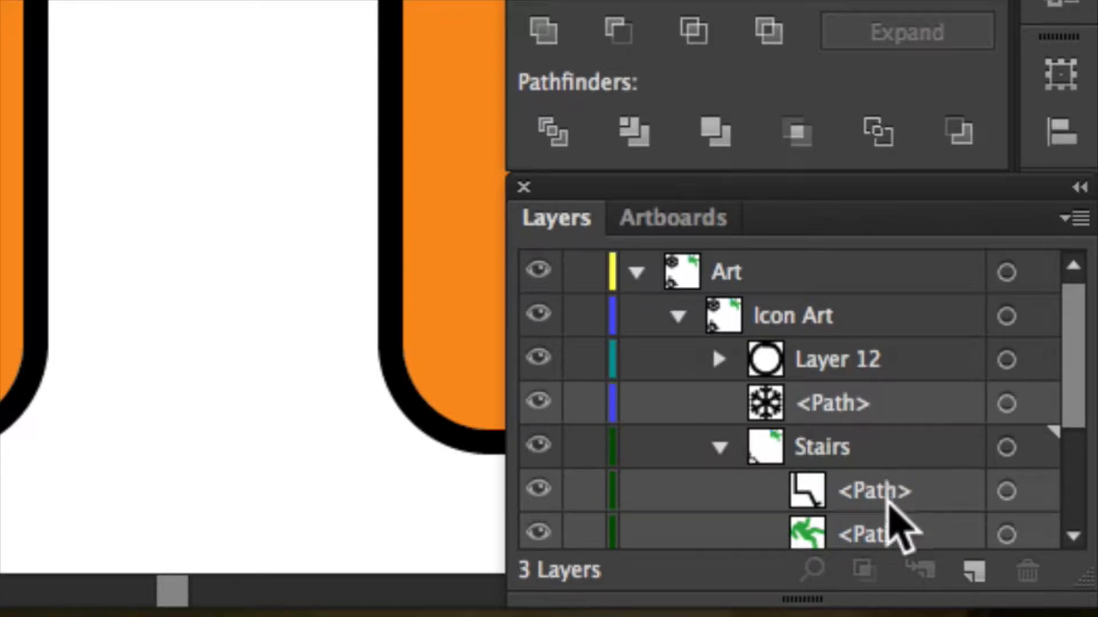
left_click_drag(867, 495, 829, 357)
left_click(720, 448)
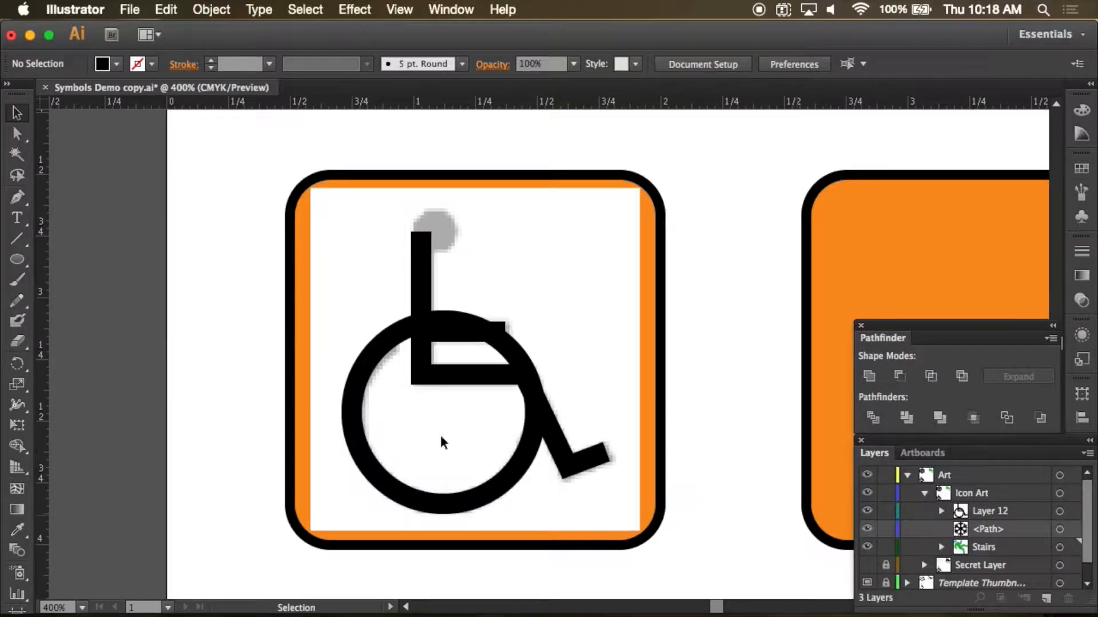
- Fill the wheel ring with dark blue and expand Layer 12 to show its paths
left_click(357, 422)
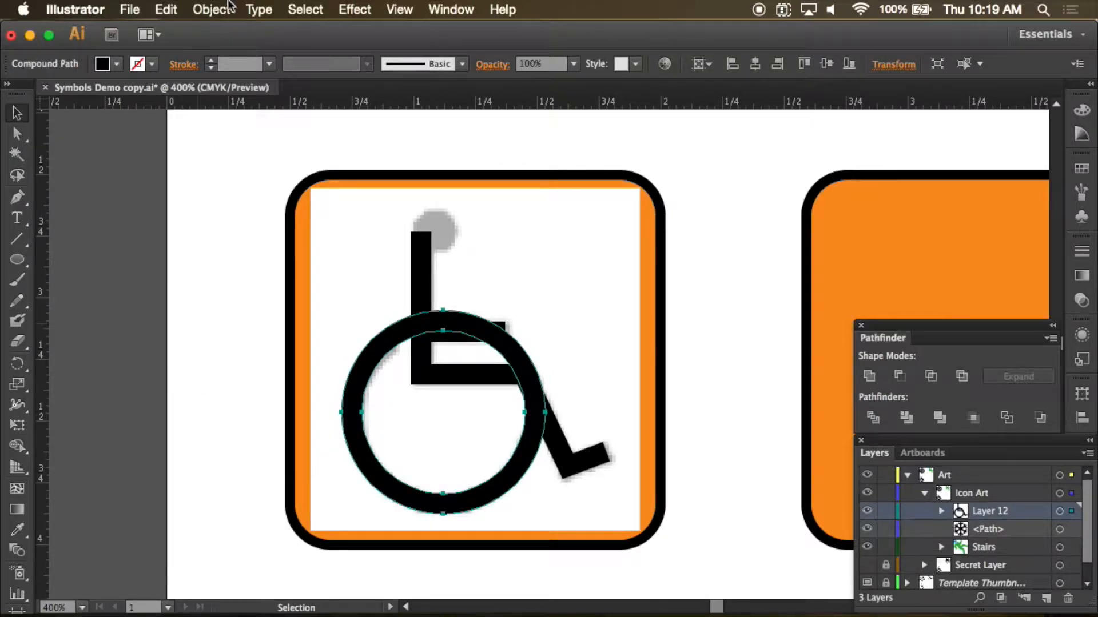
left_click(116, 64)
left_click(111, 103)
left_click(942, 511)
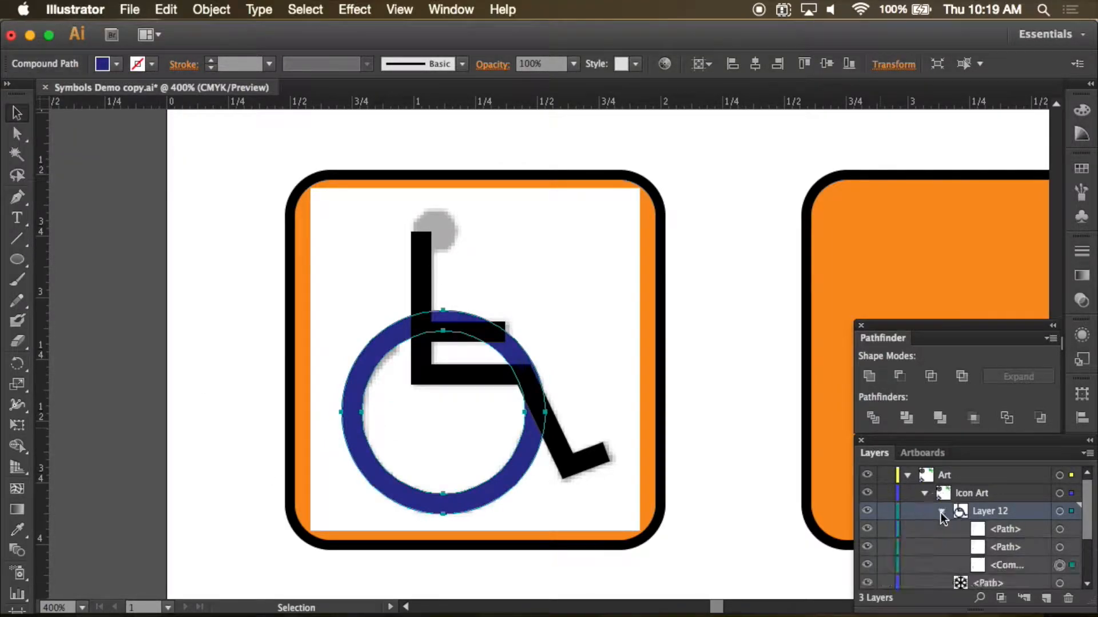
left_click(221, 179)
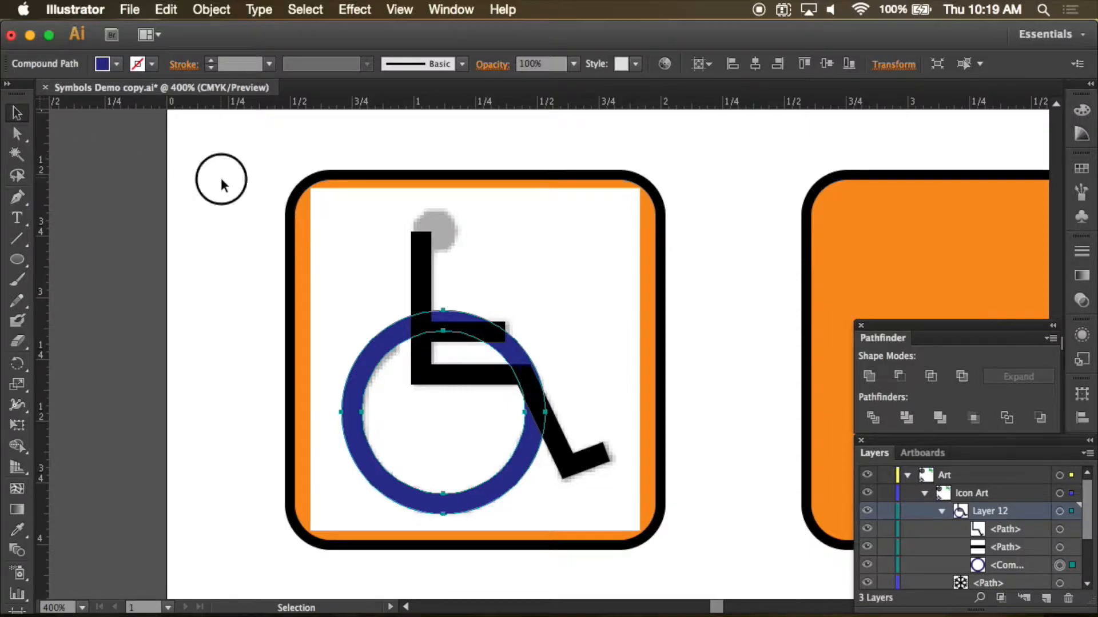
- Merge the seated figure path and the armrest into one shape with Pathfinder Unite
left_click(423, 276)
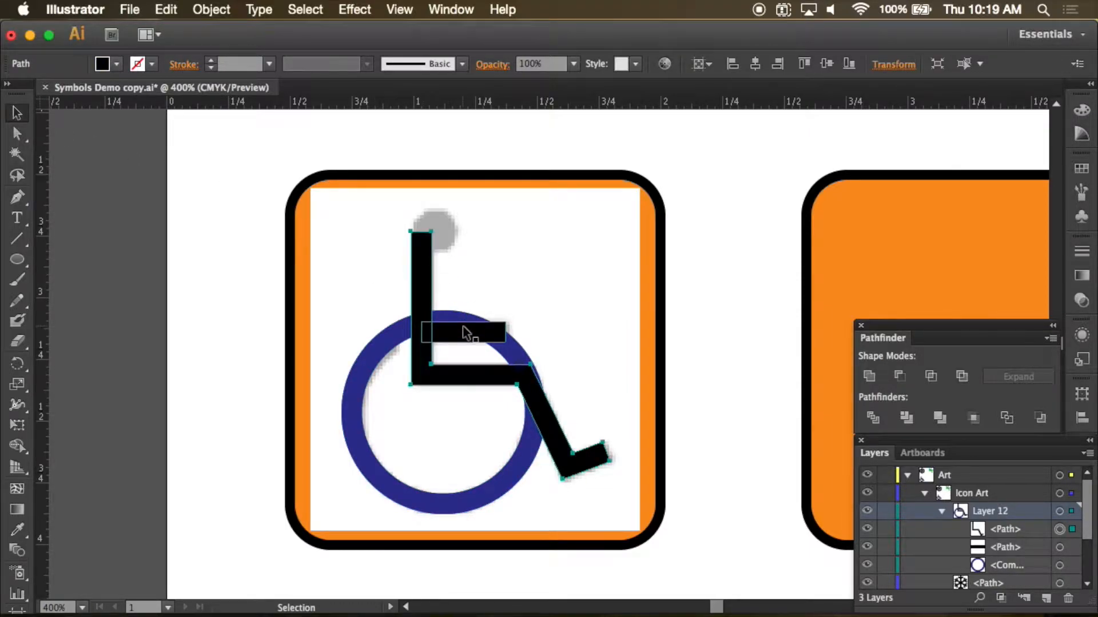
left_click(466, 333, "shift")
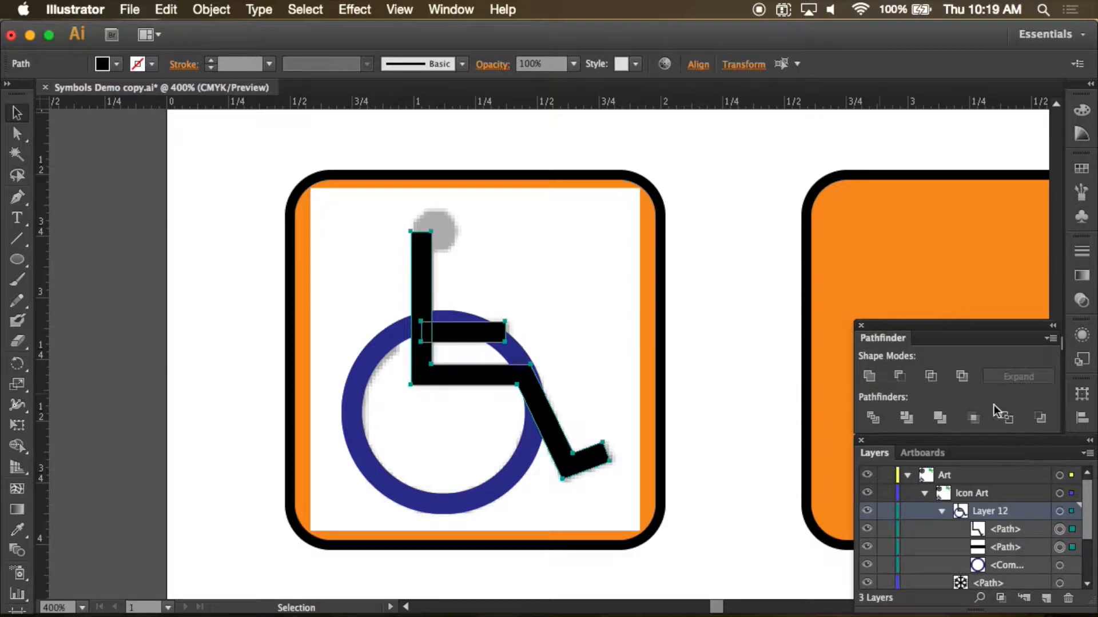
left_click(870, 377)
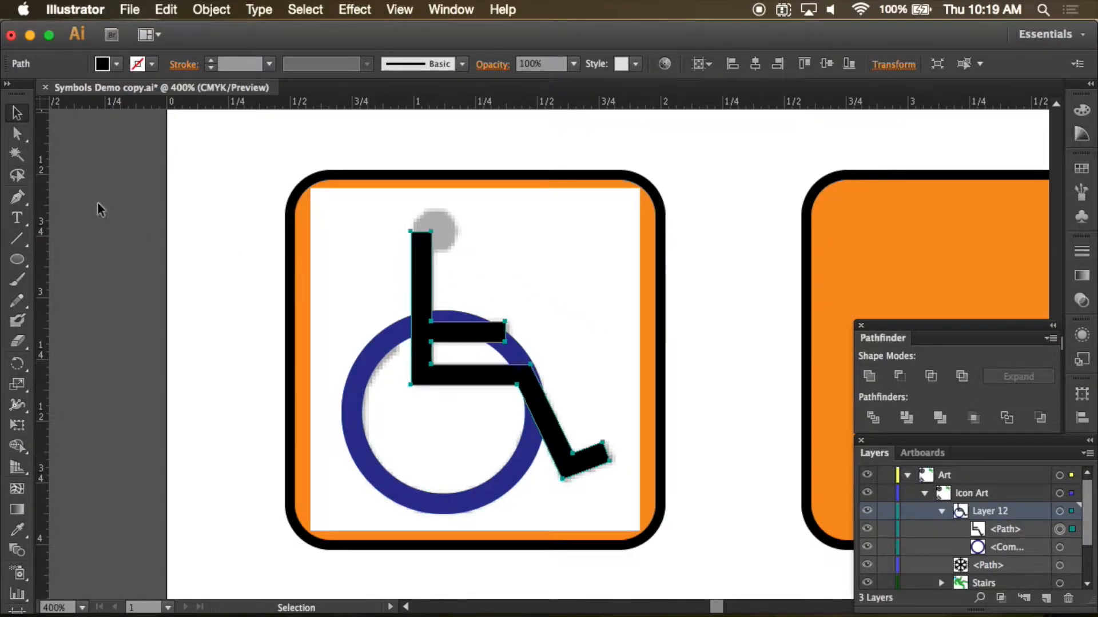
- Create an offset path of 3 pt with miter joins around the merged seated figure, previewing it before applying
left_click(217, 8)
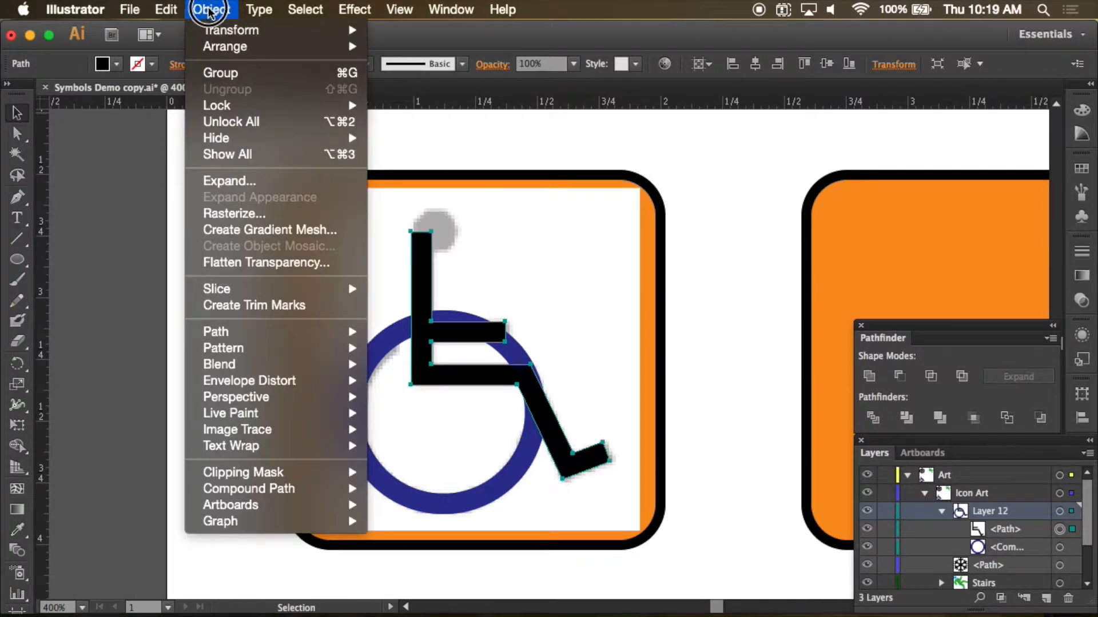
mouse_move(223, 340)
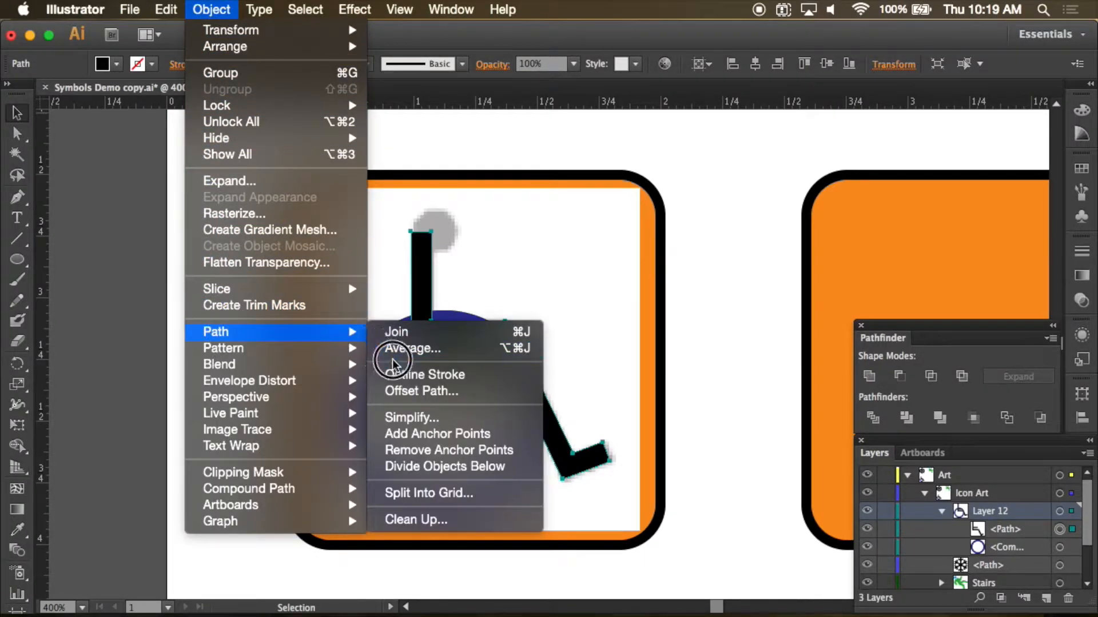
left_click(405, 392)
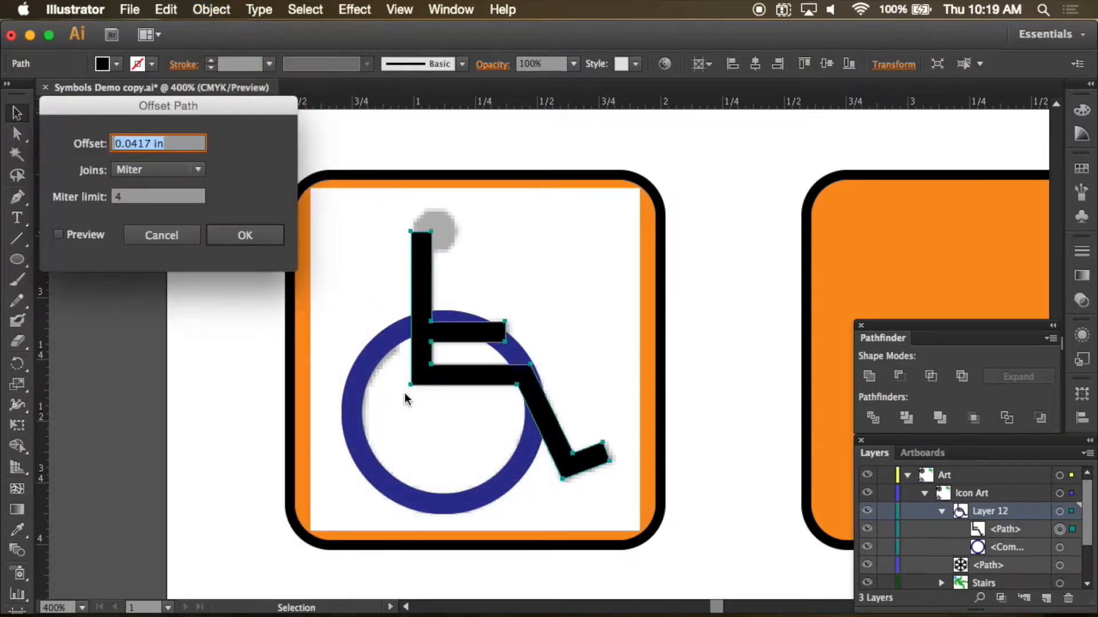
double_click(133, 146)
type("3pt")
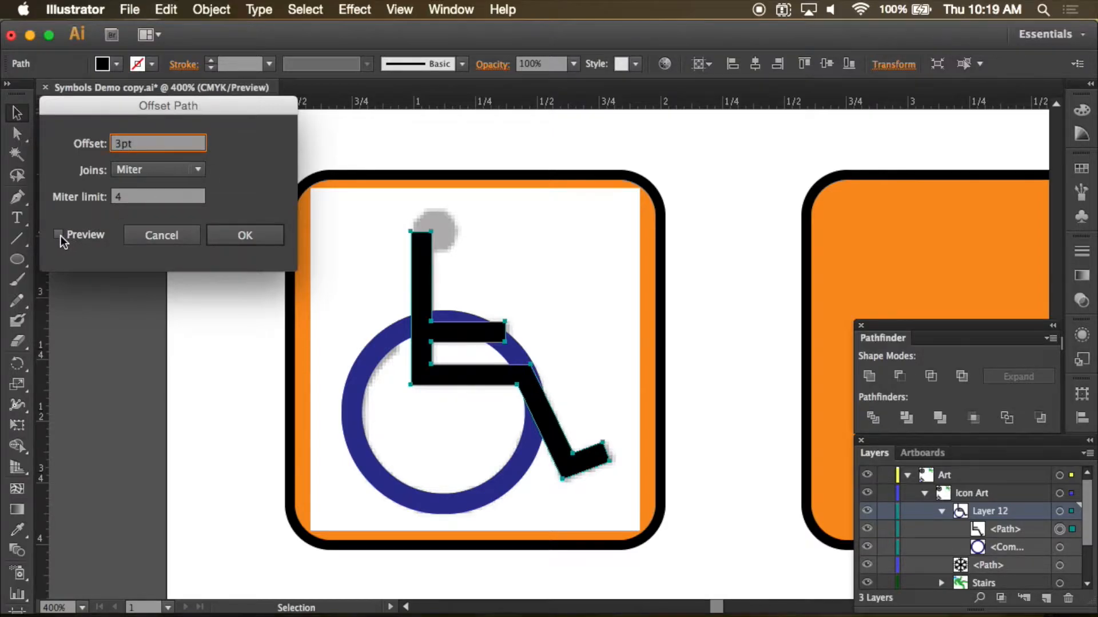
left_click(60, 236)
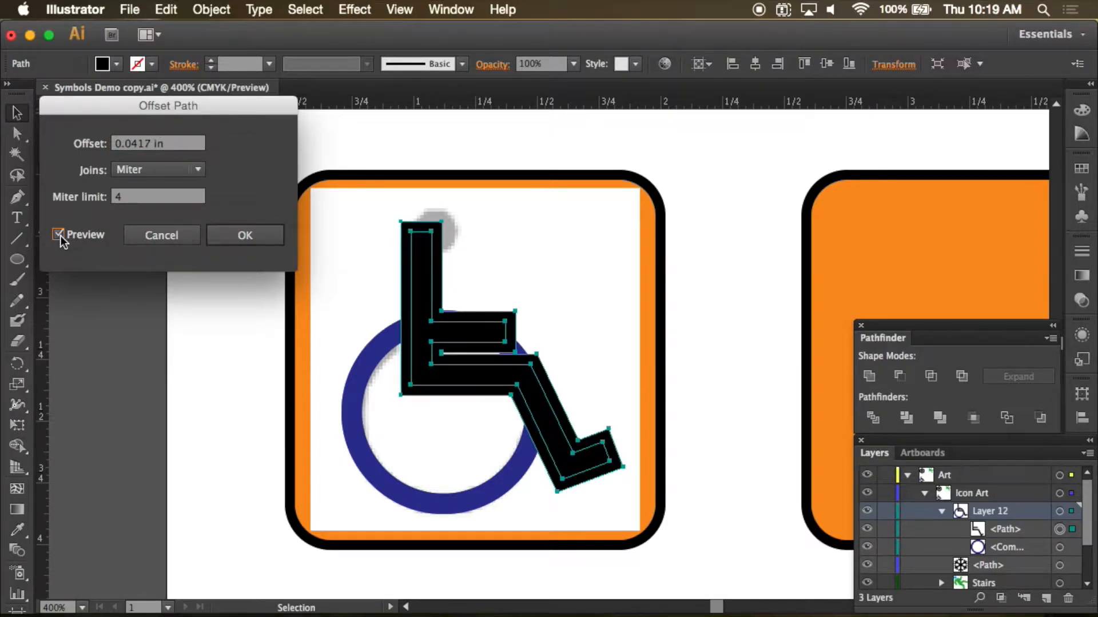
left_click(273, 235)
- Fill the enlarged offset copy of the figure with magenta and deselect it
left_click(117, 64)
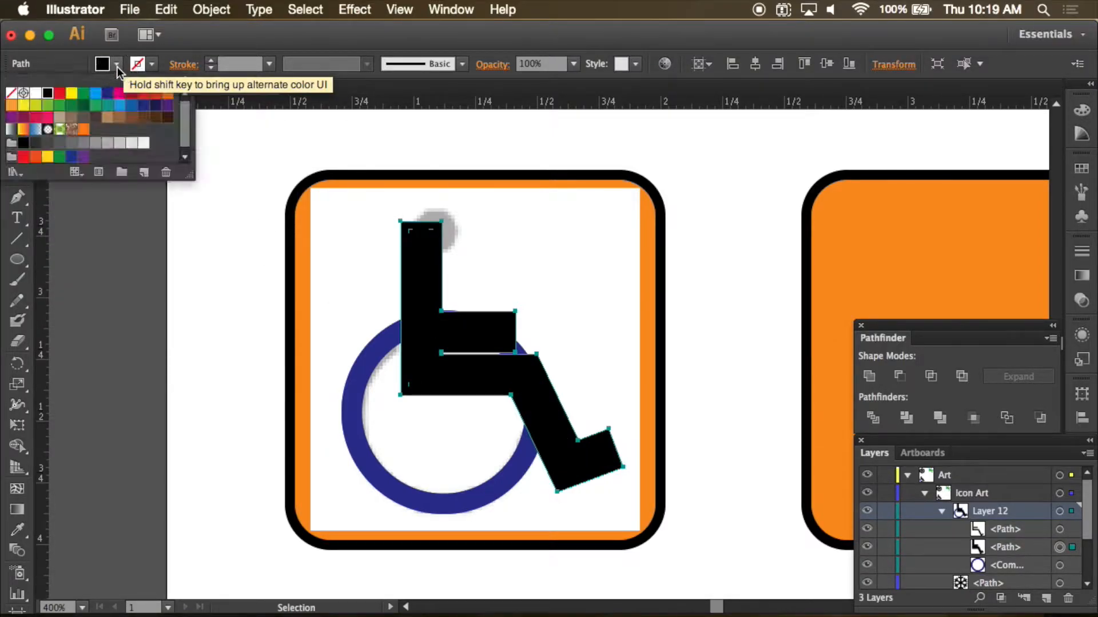
left_click(120, 94)
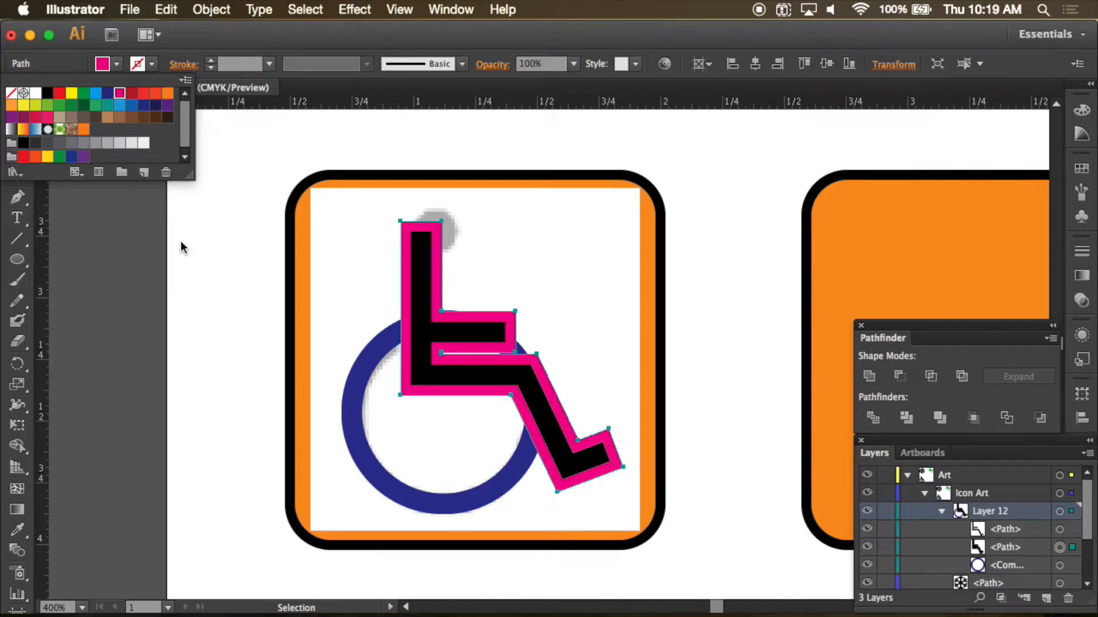
left_click(141, 232)
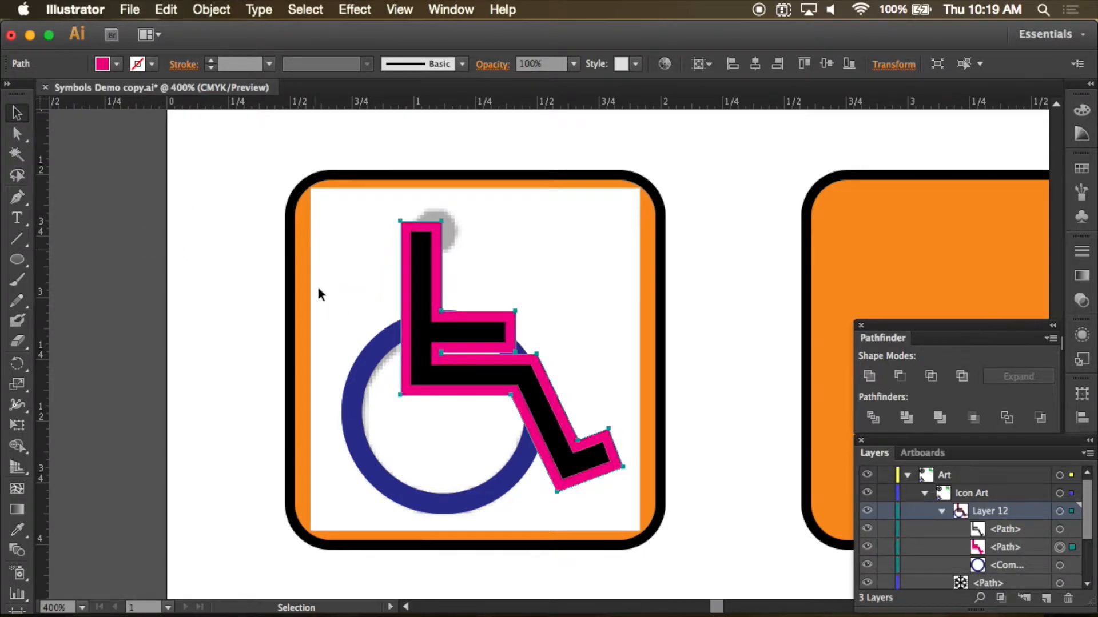
left_click(287, 274)
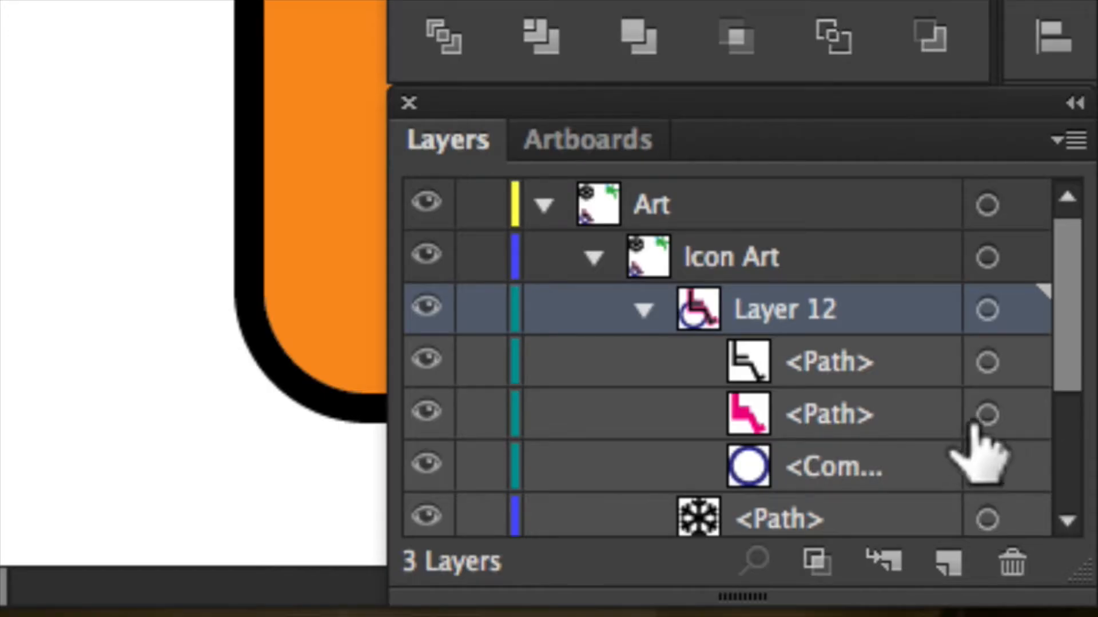
- Subtract the magenta offset path from the blue wheel ring with Pathfinder Minus Front and deselect the result
left_click(1059, 547)
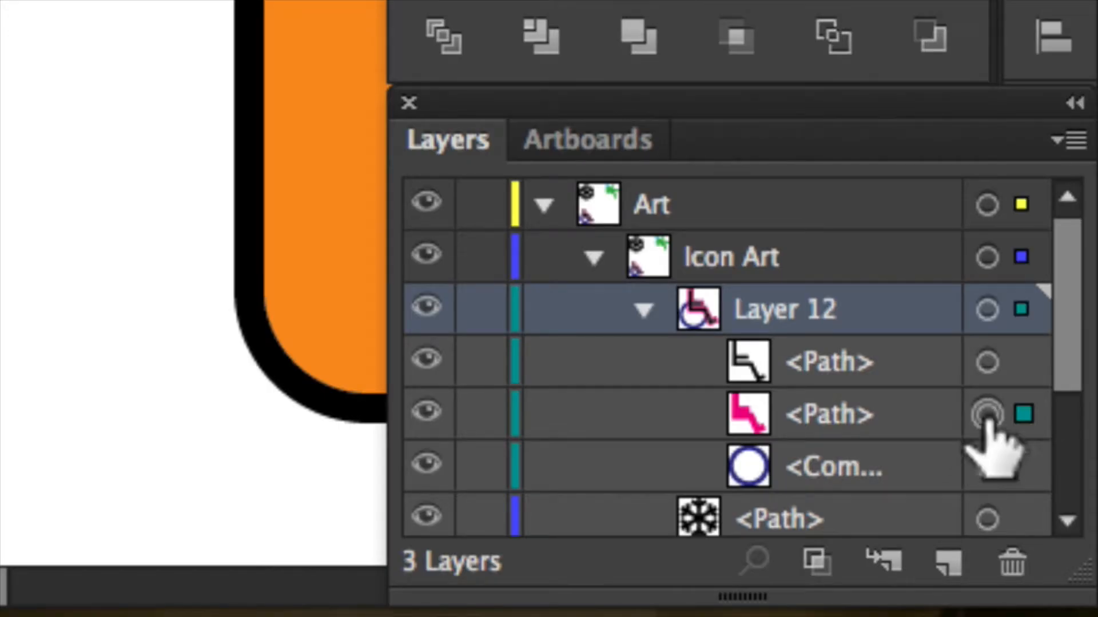
left_click(987, 467, "shift")
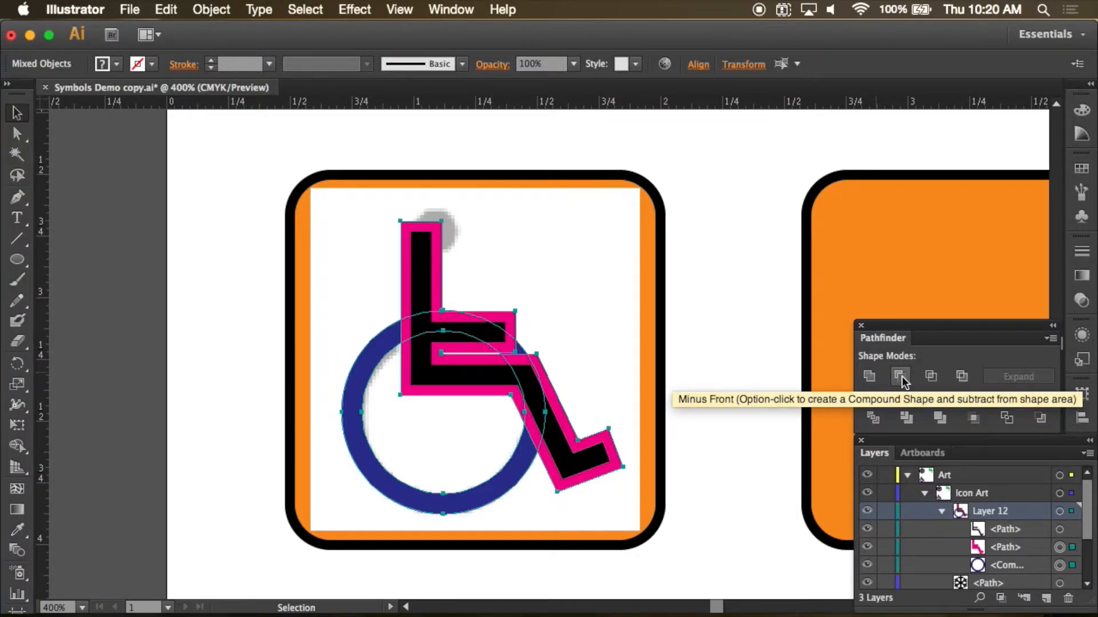
left_click(901, 379)
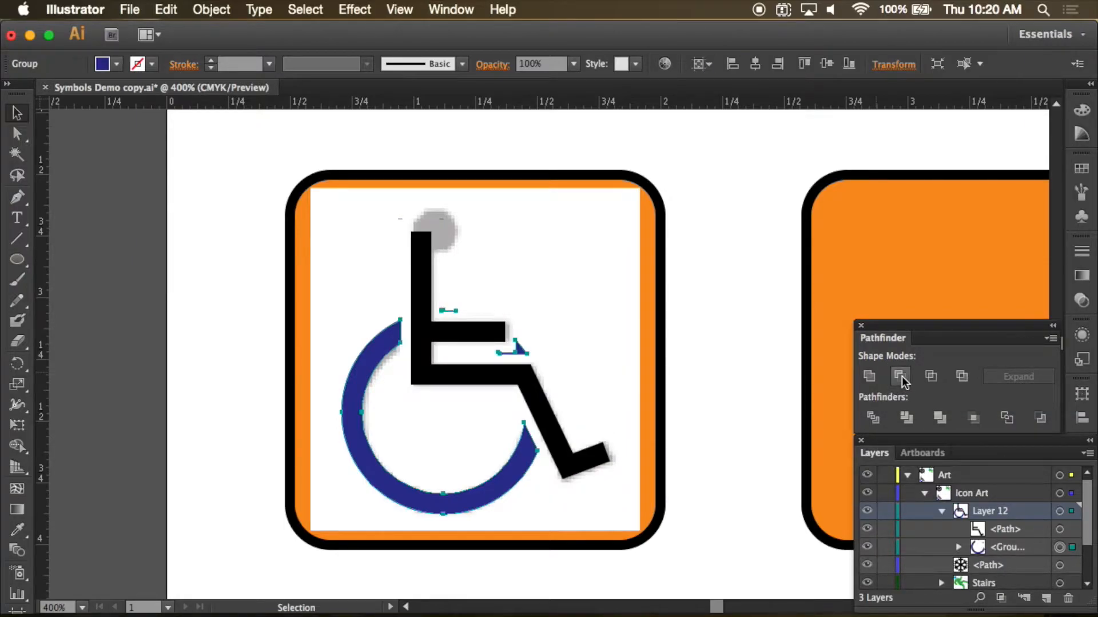
left_click(206, 171)
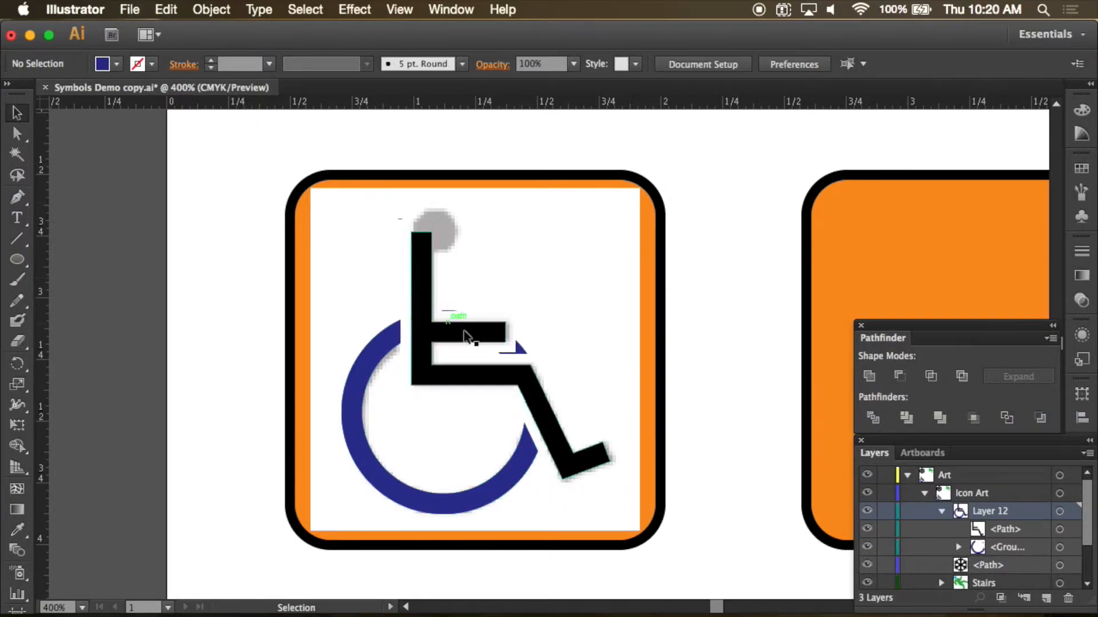
- Isolate the cut wheel group, delete the leftover blue slivers around the armrest and seat, and exit isolation mode
left_click(520, 353)
double_click(521, 353)
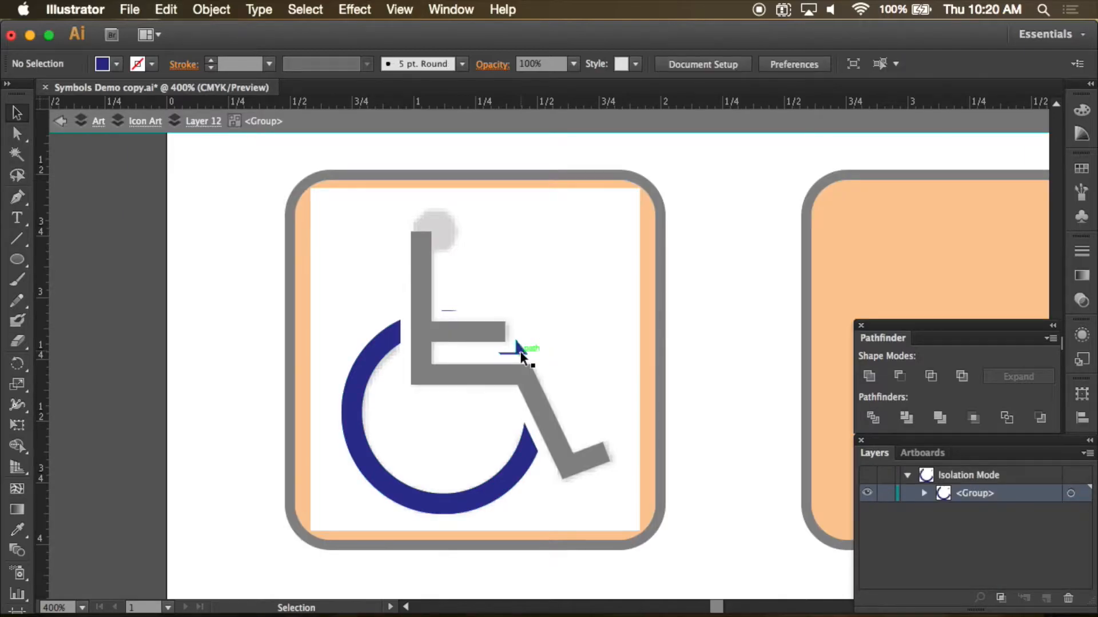
left_click(469, 335)
left_click(447, 310)
key("Delete")
double_click(448, 300)
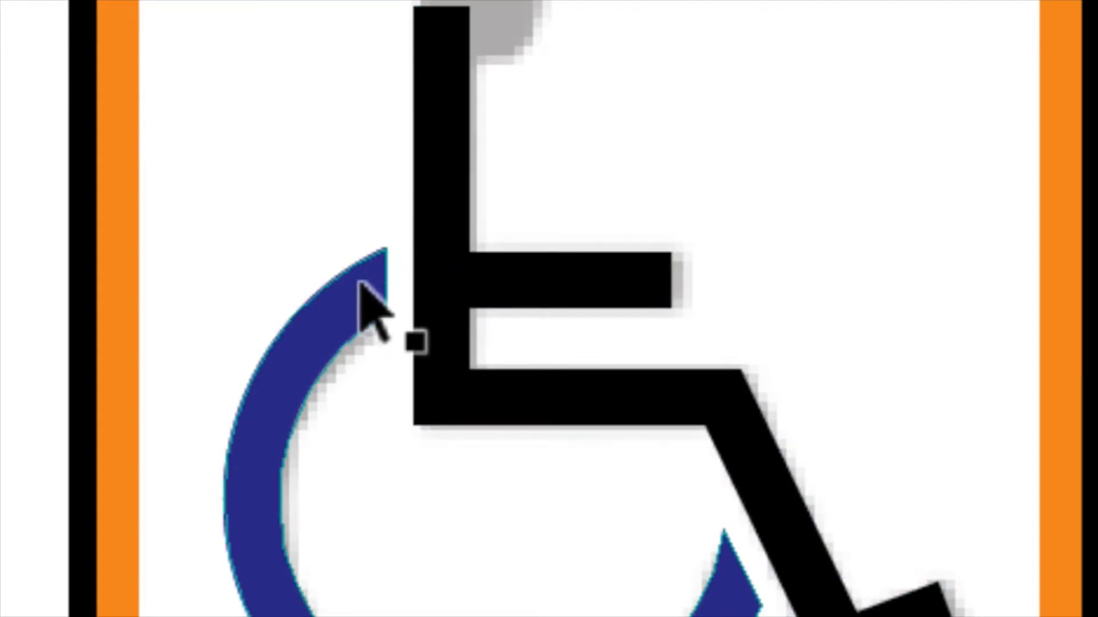
- Recolor the open wheel arc black by sampling the seated figure with the Eyedropper
left_click(351, 313)
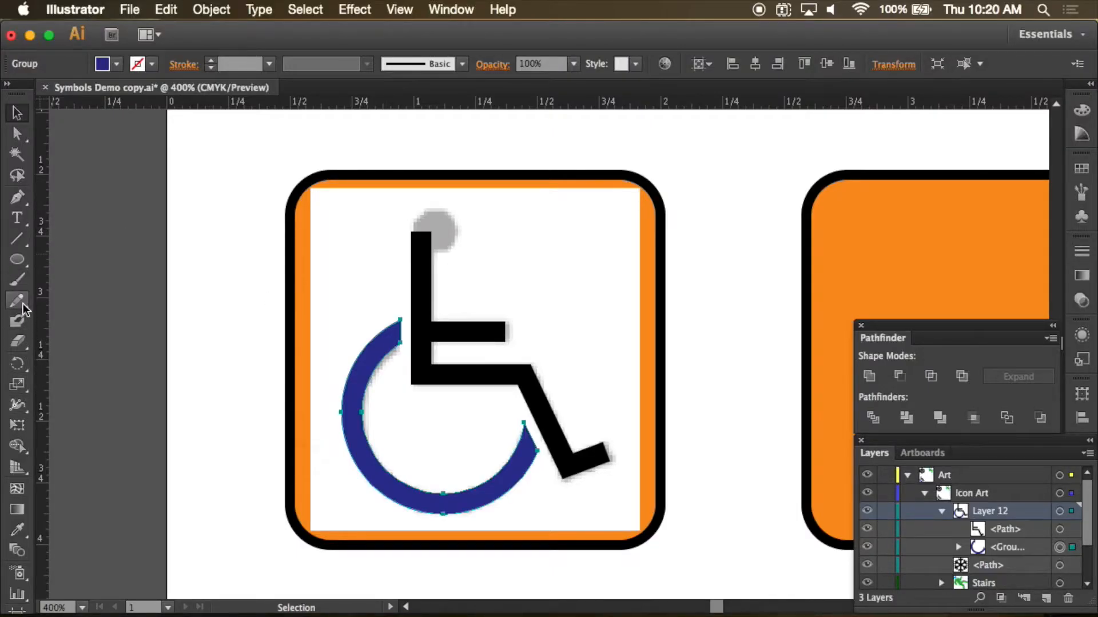
left_click(17, 530)
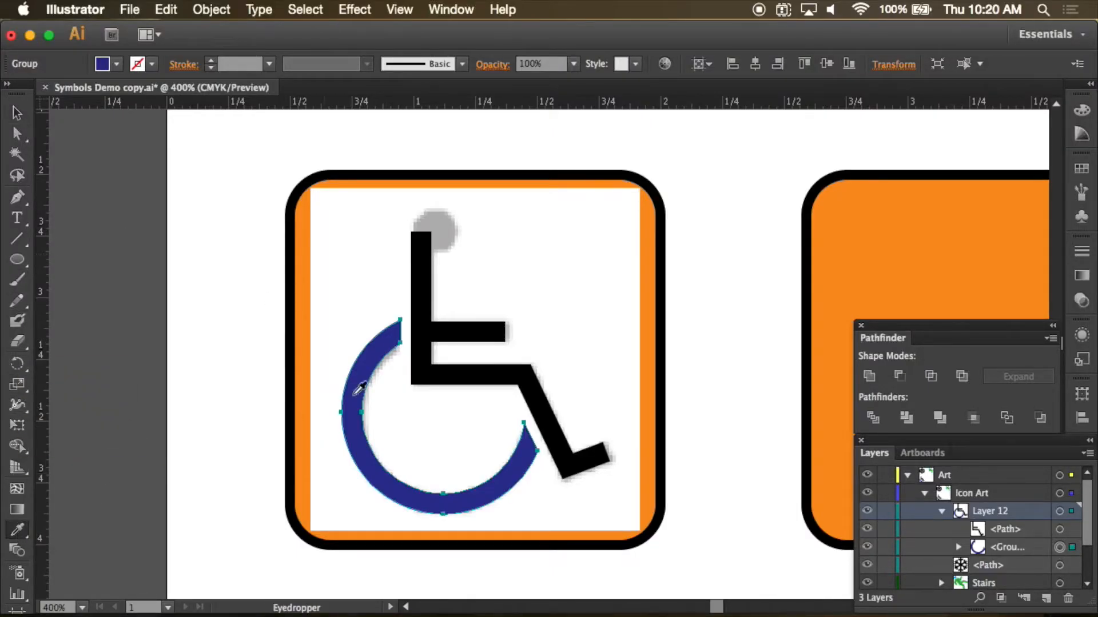
left_click(430, 328)
left_click(18, 113)
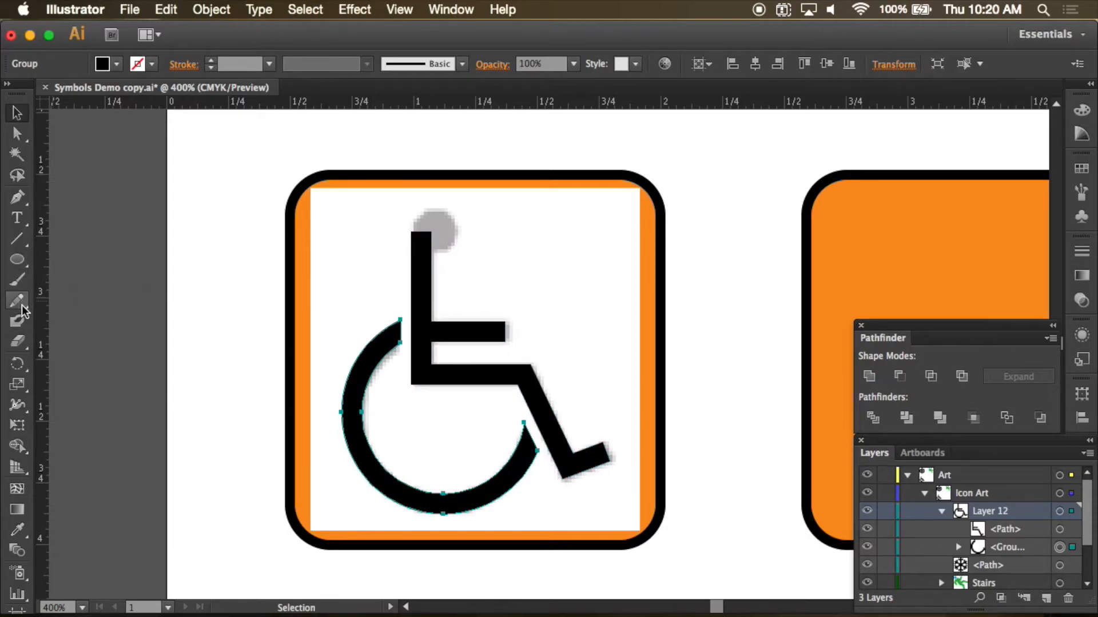
- Draw a black circle for the head with the Ellipse tool, align it over the grey template head and deselect it
left_click(19, 263)
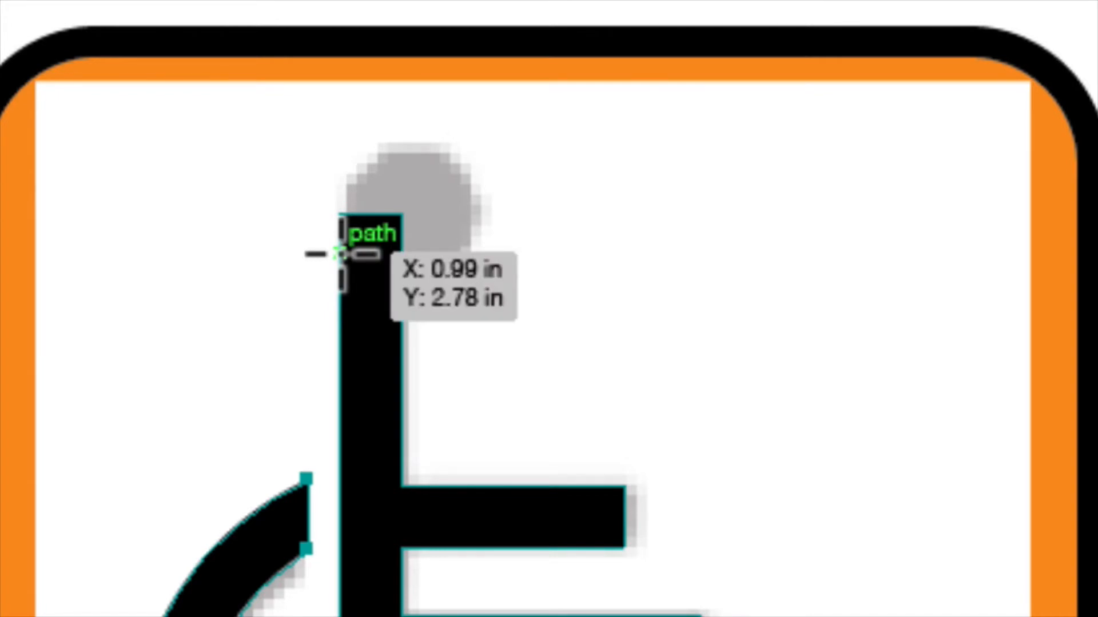
left_click_drag(342, 254, 484, 246)
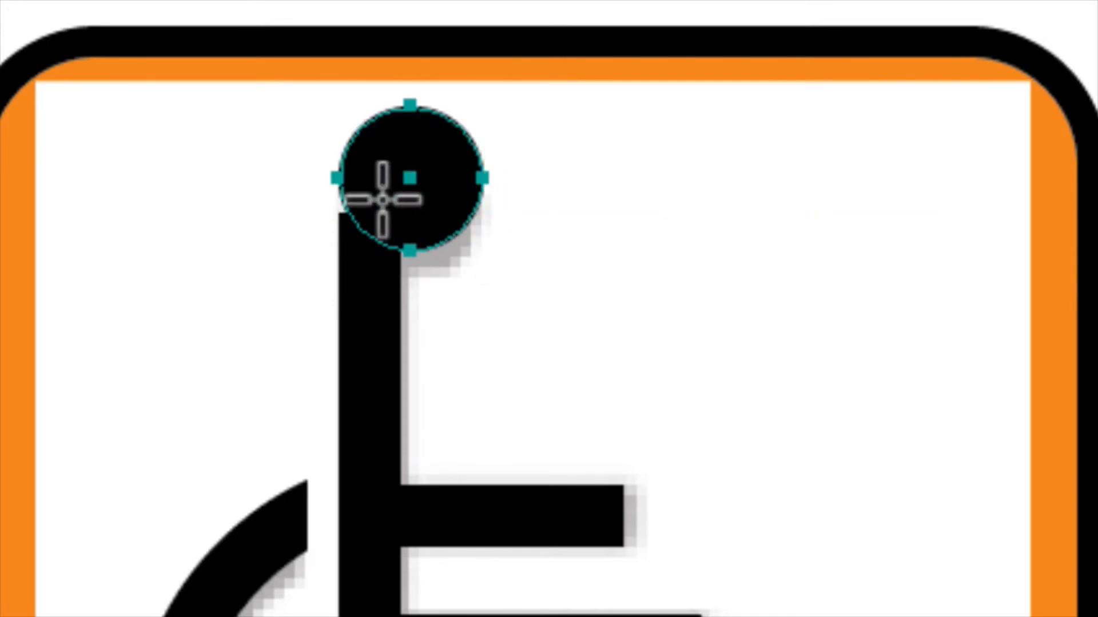
left_click_drag(382, 200, 380, 211)
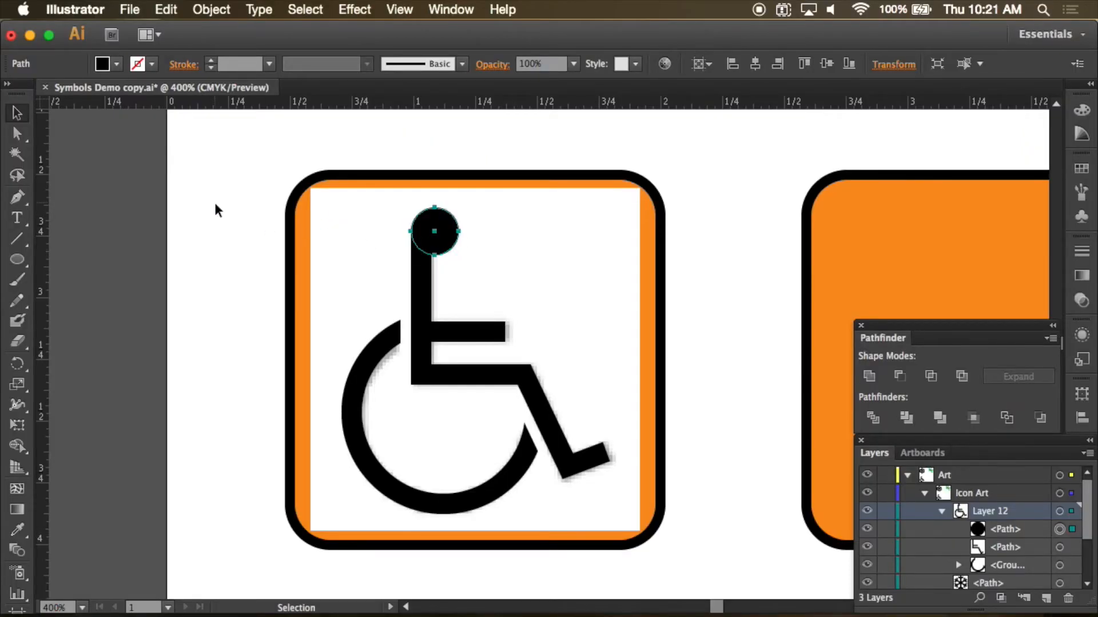
left_click(216, 204)
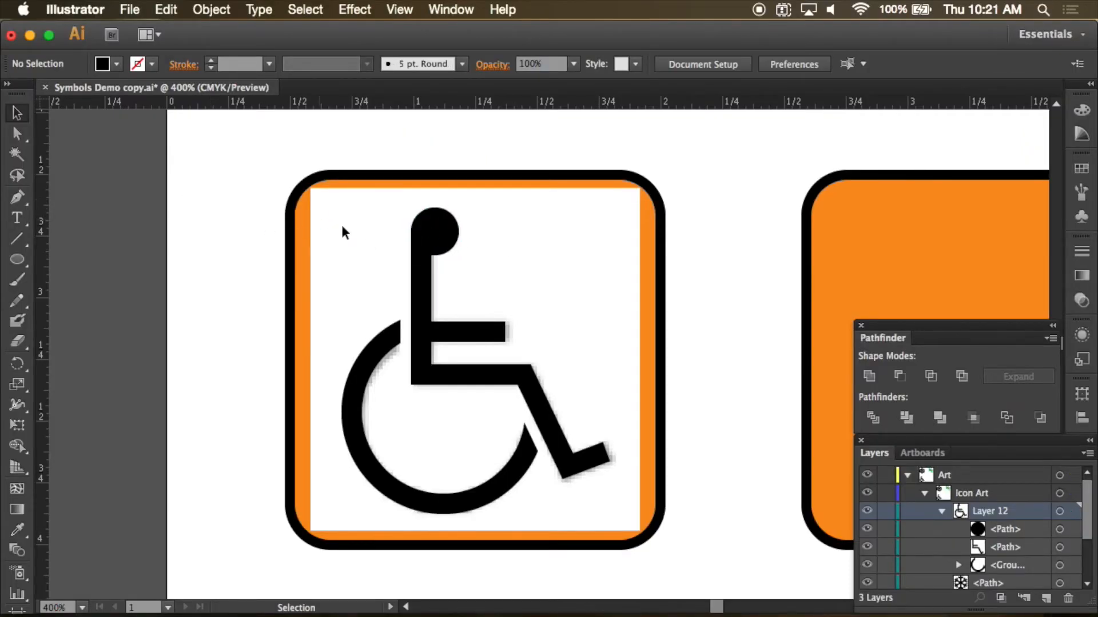
- Merge the head circle and the seated body into one shape with Pathfinder Unite
left_click(435, 231)
left_click(420, 307, "shift")
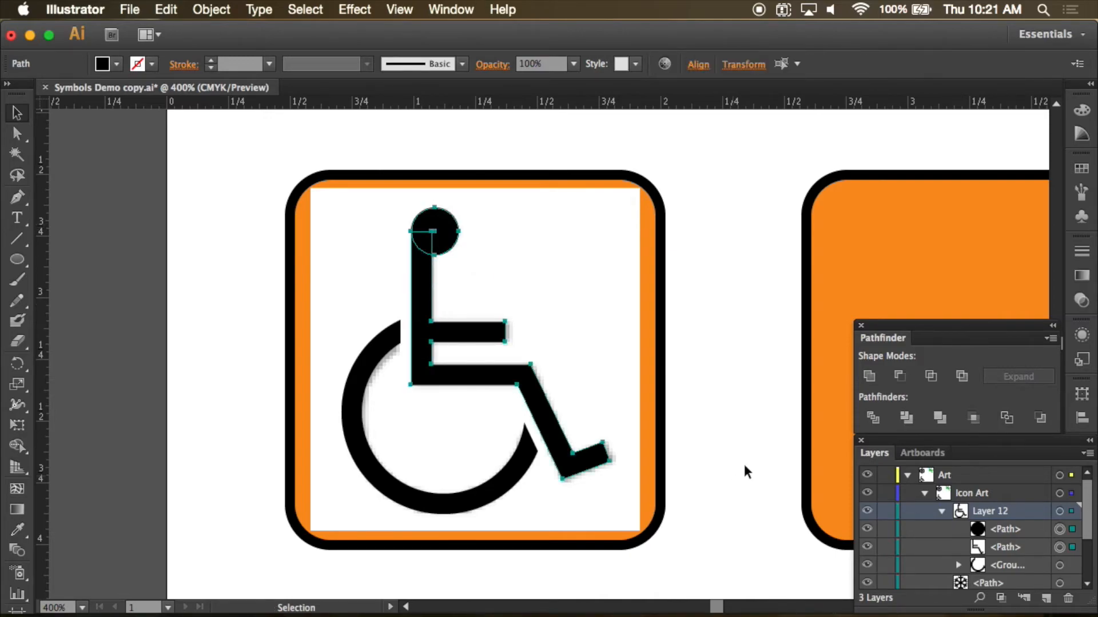
left_click(870, 375)
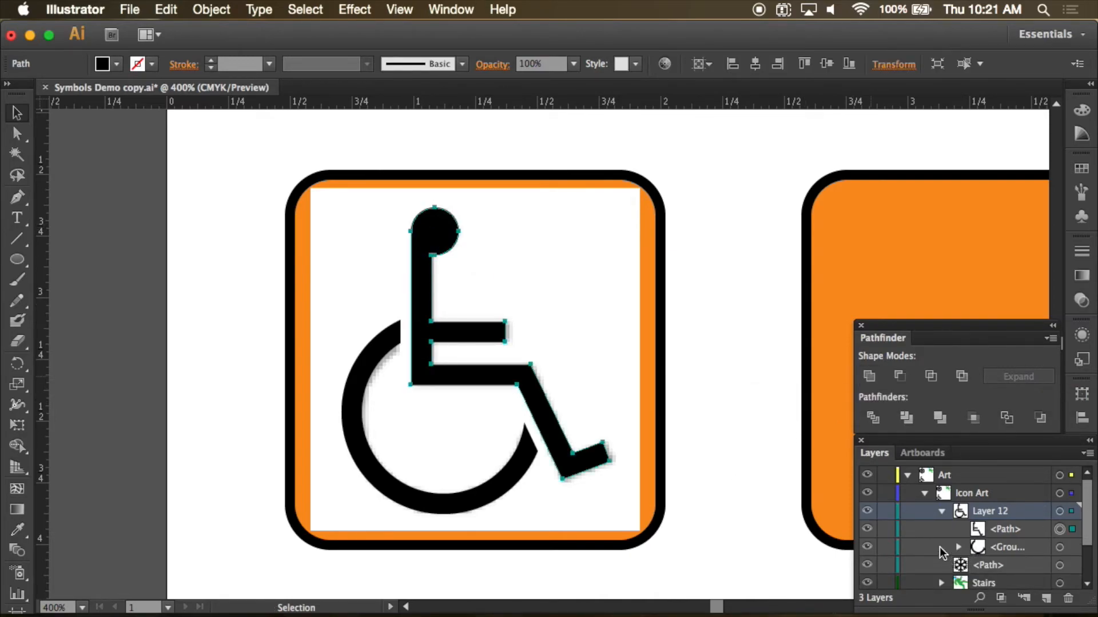
- Collapse Layer 12 and hide the template thumbnails layer
left_click(942, 512)
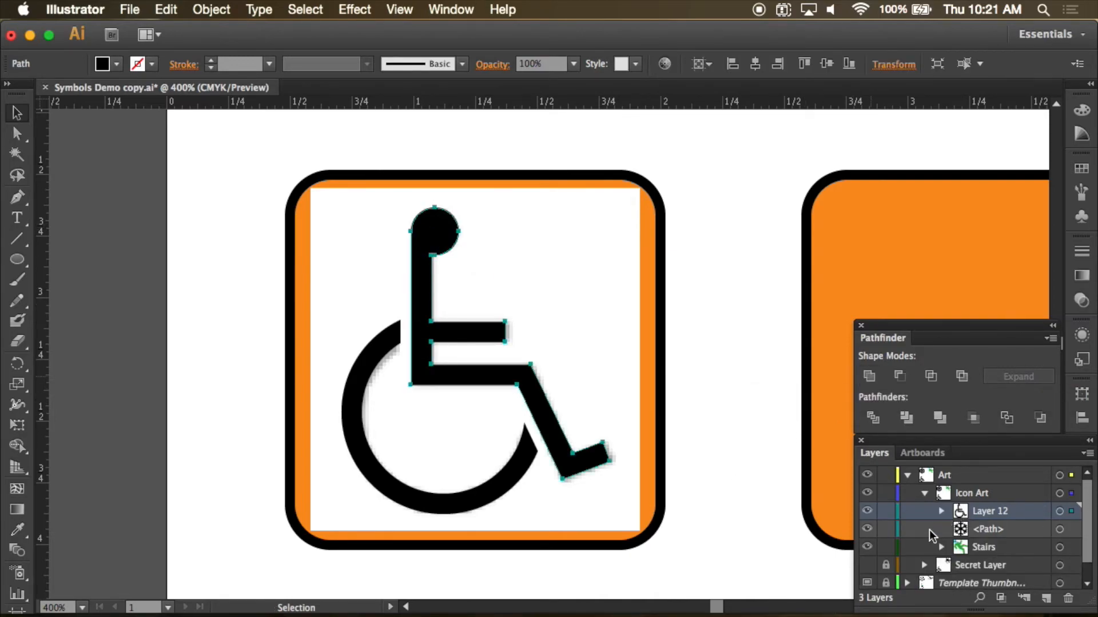
scroll(871, 574, "down", 1)
left_click(867, 563)
- Recolor the falling figure's green body and blue head black by sampling the wheelchair symbol with the Eyedropper
left_click(649, 205)
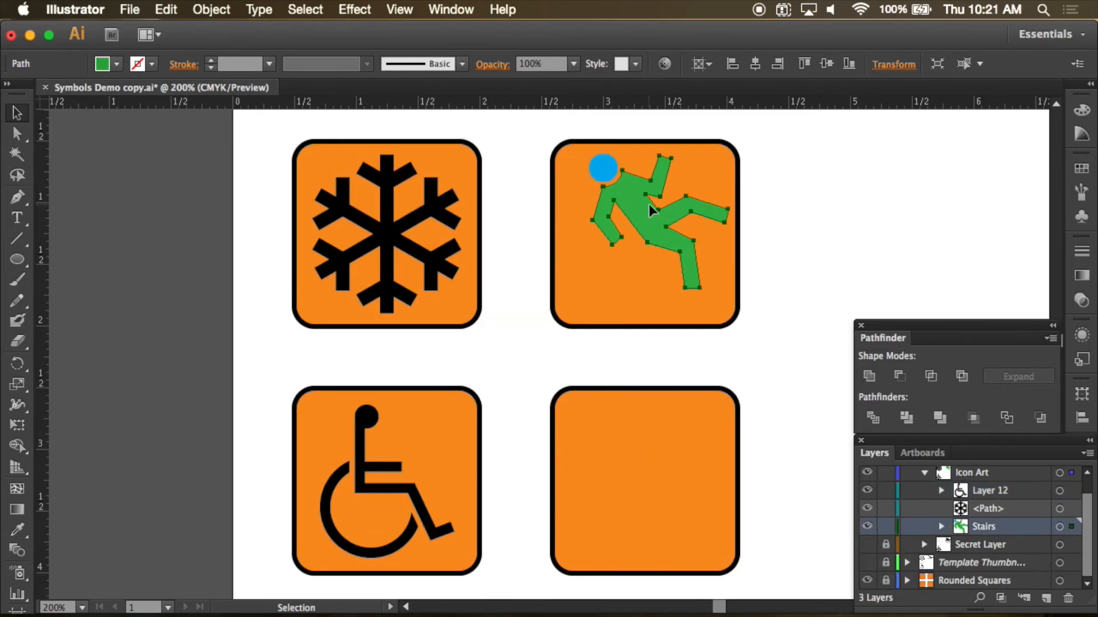
left_click(597, 172, "shift")
key("i")
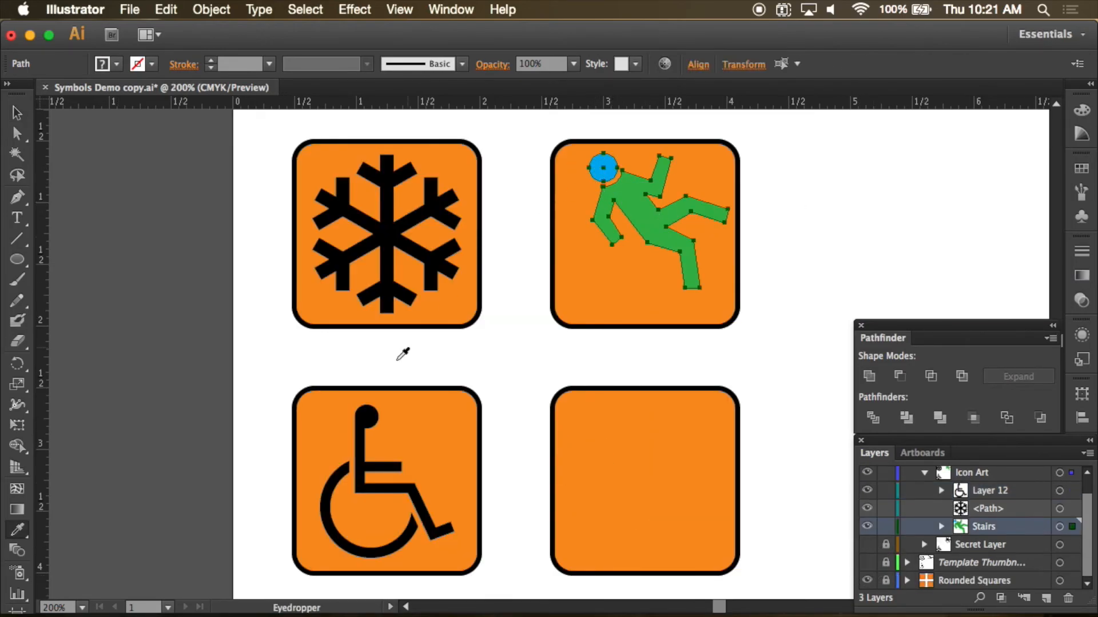
left_click(362, 416)
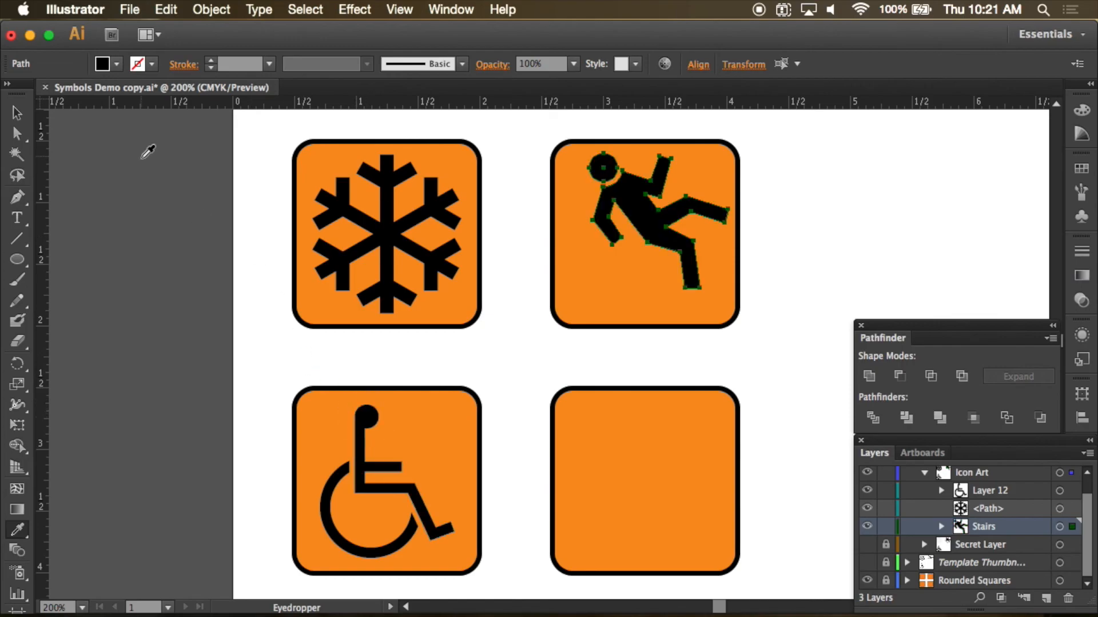
left_click(16, 114)
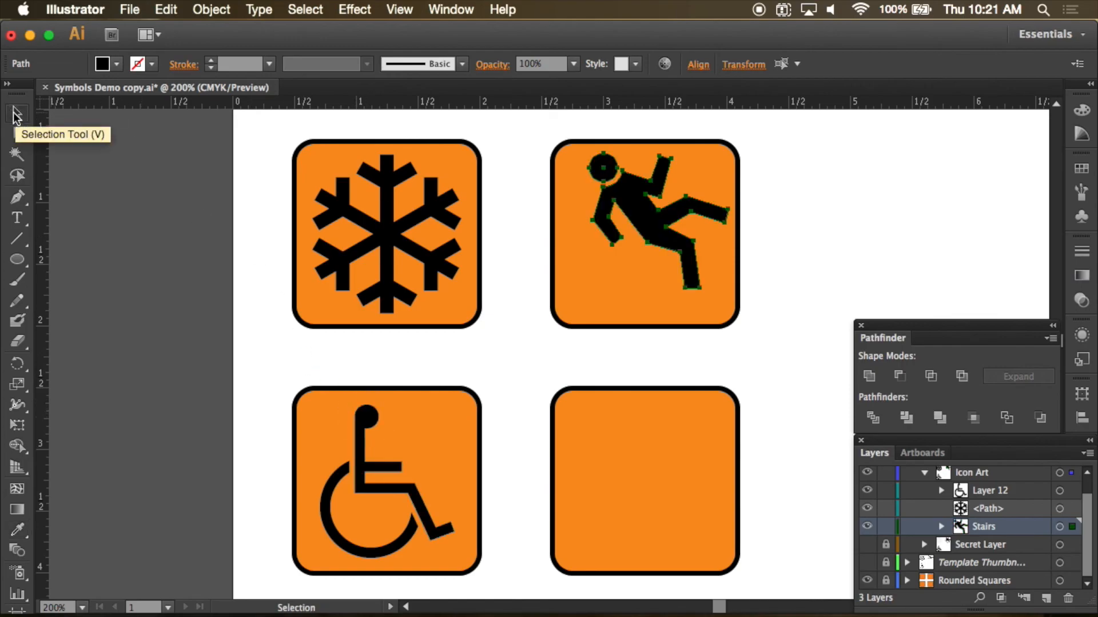